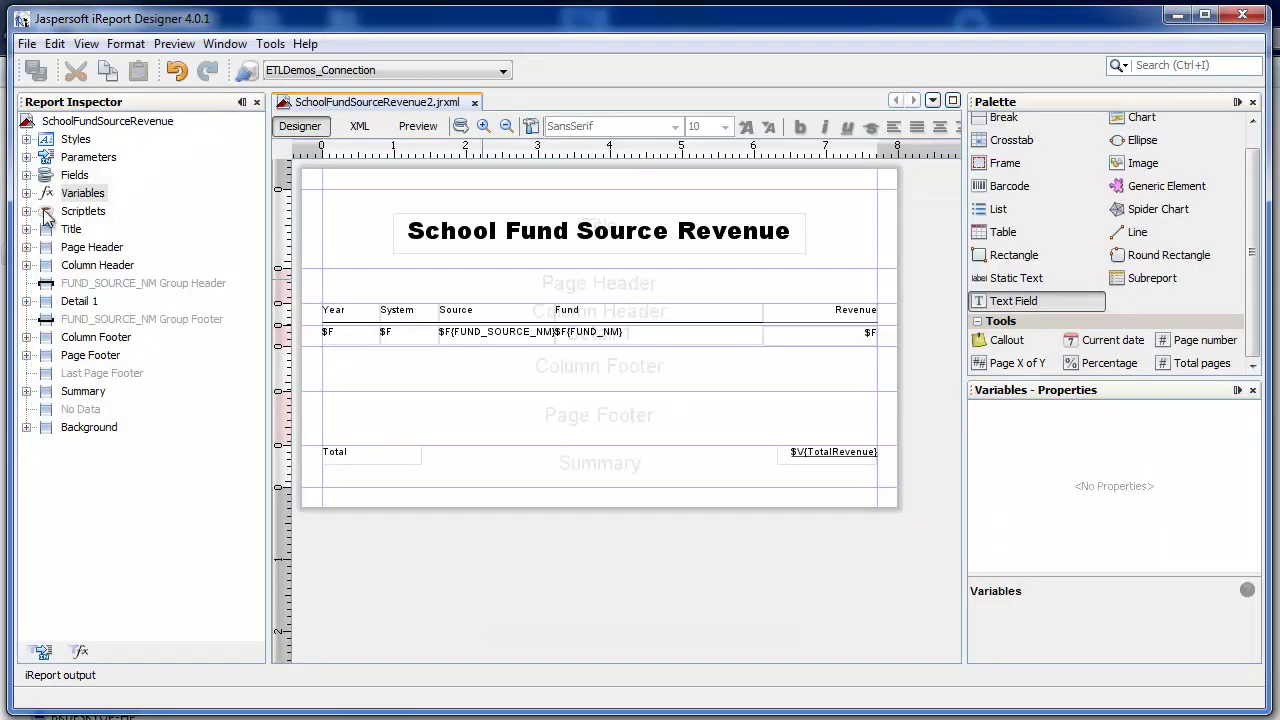
- Add a new report variable named SubtotalFundSource
right_click(82, 193)
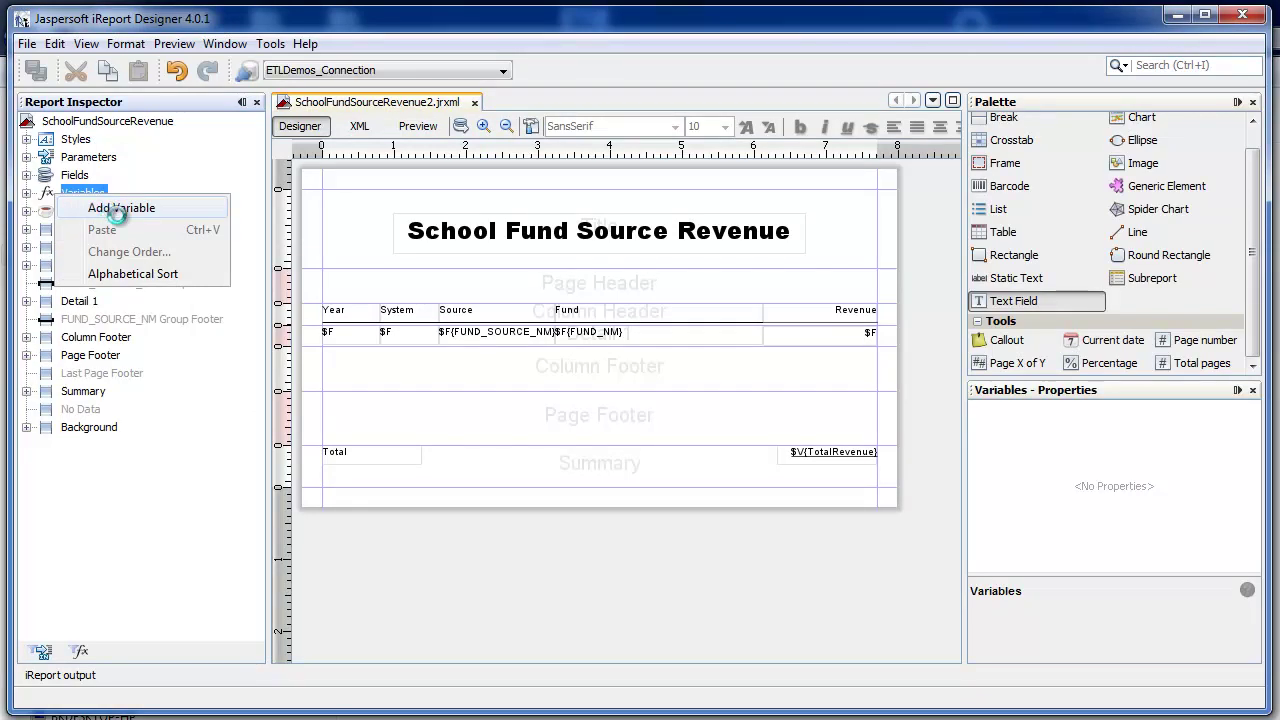
left_click(110, 206)
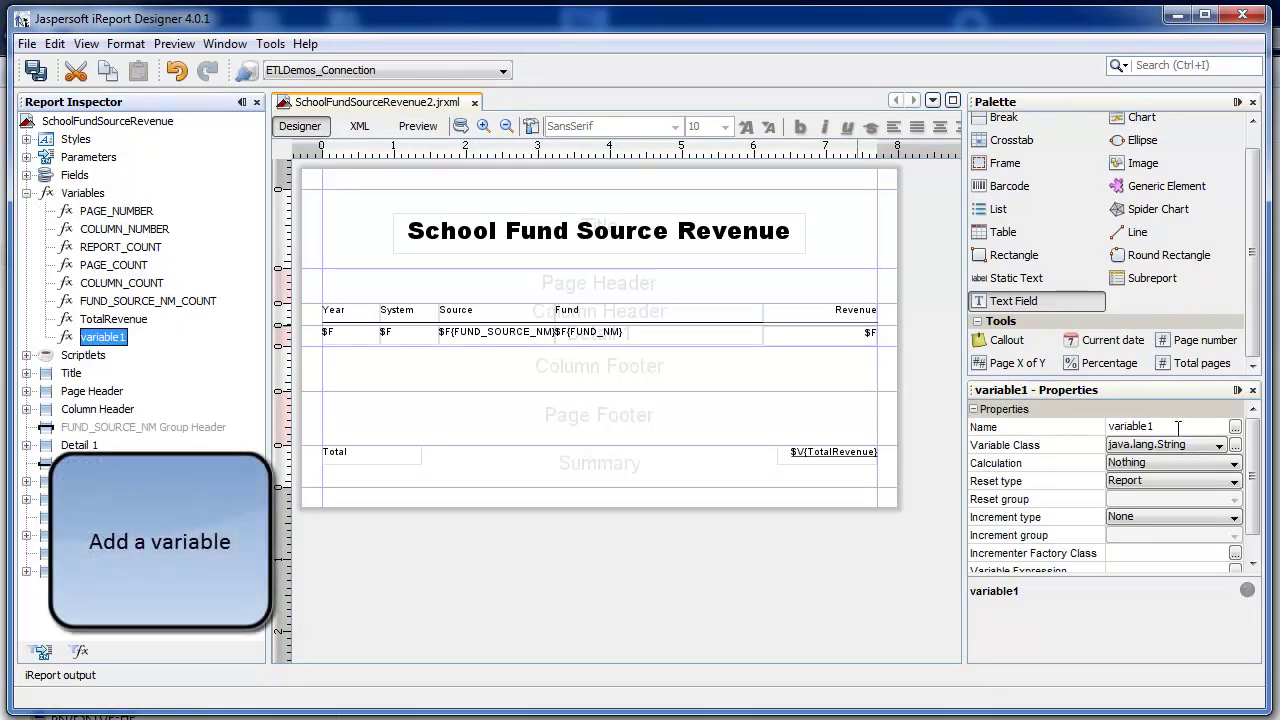
left_click(1177, 427)
left_click(1115, 427)
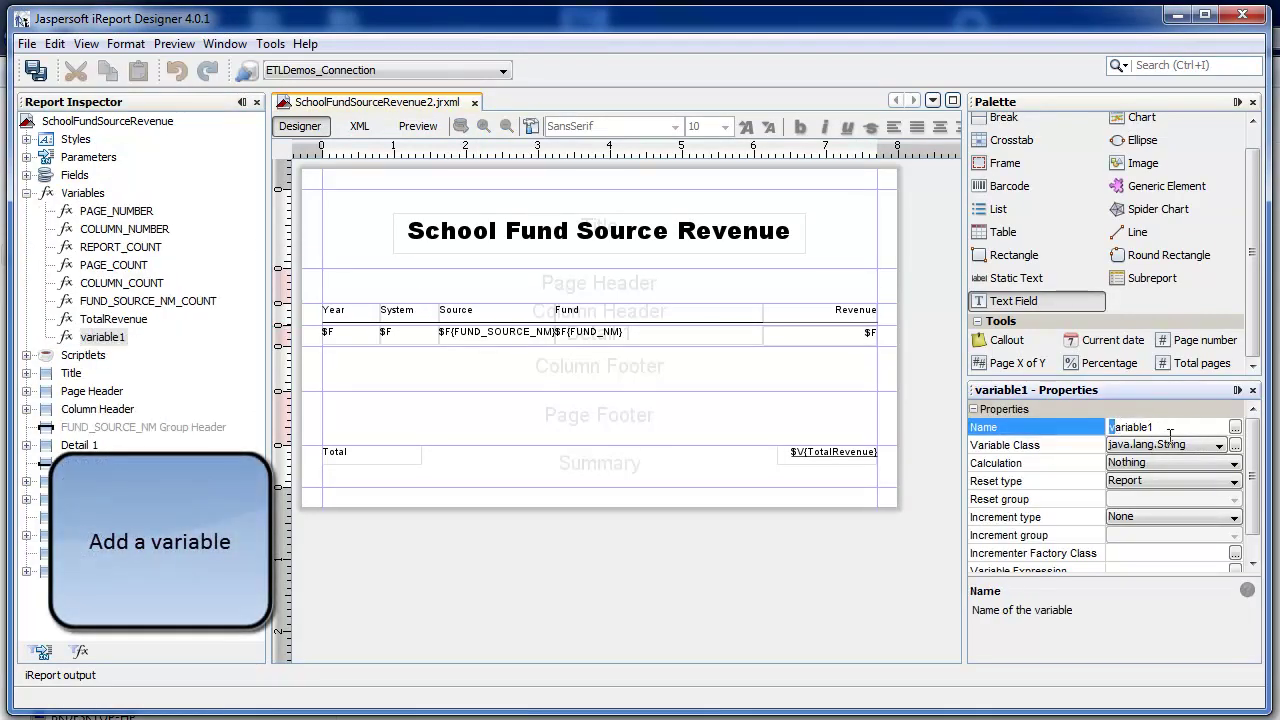
left_click_drag(1137, 427, 1093, 435)
type("Su")
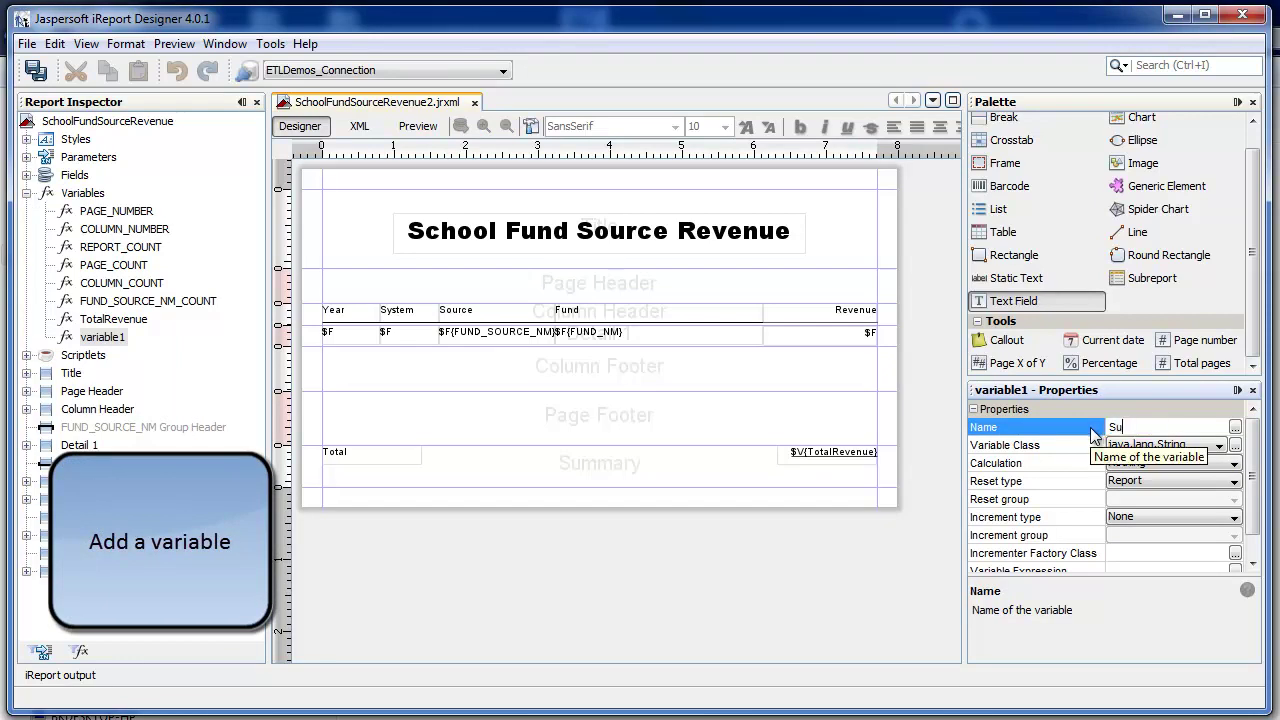
type("btotalFundSou")
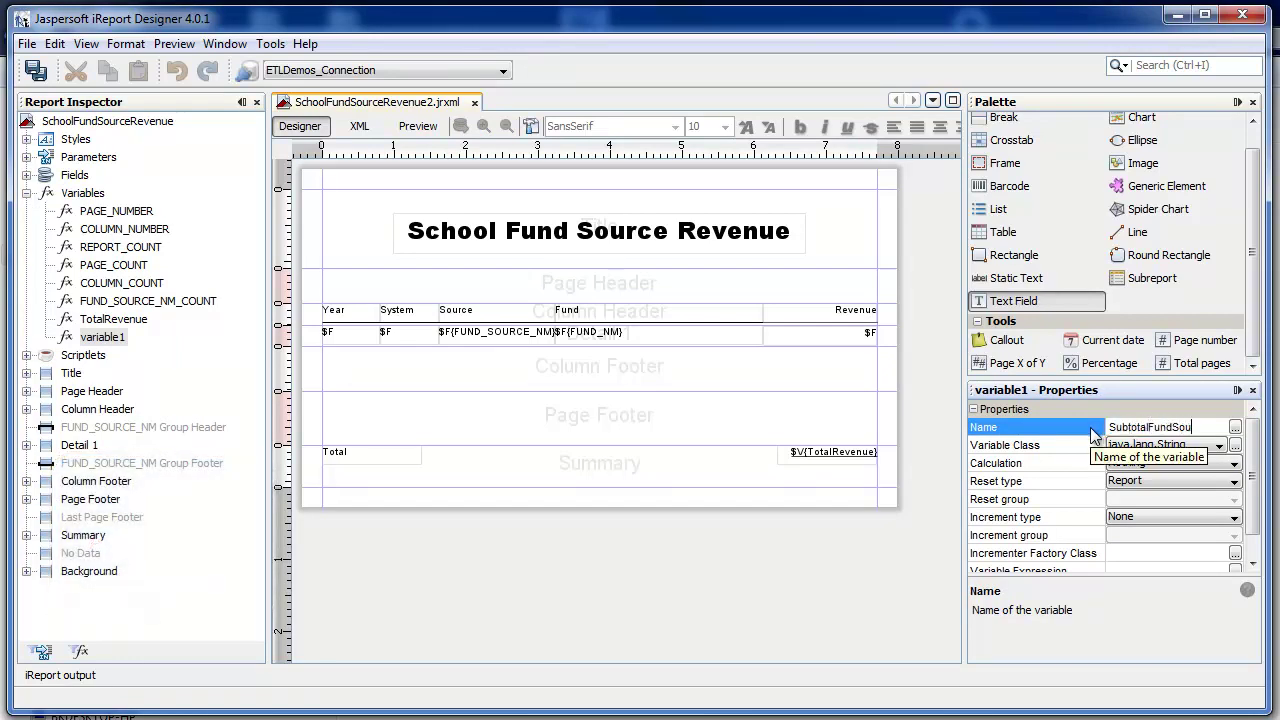
type("rce")
left_click(1199, 447)
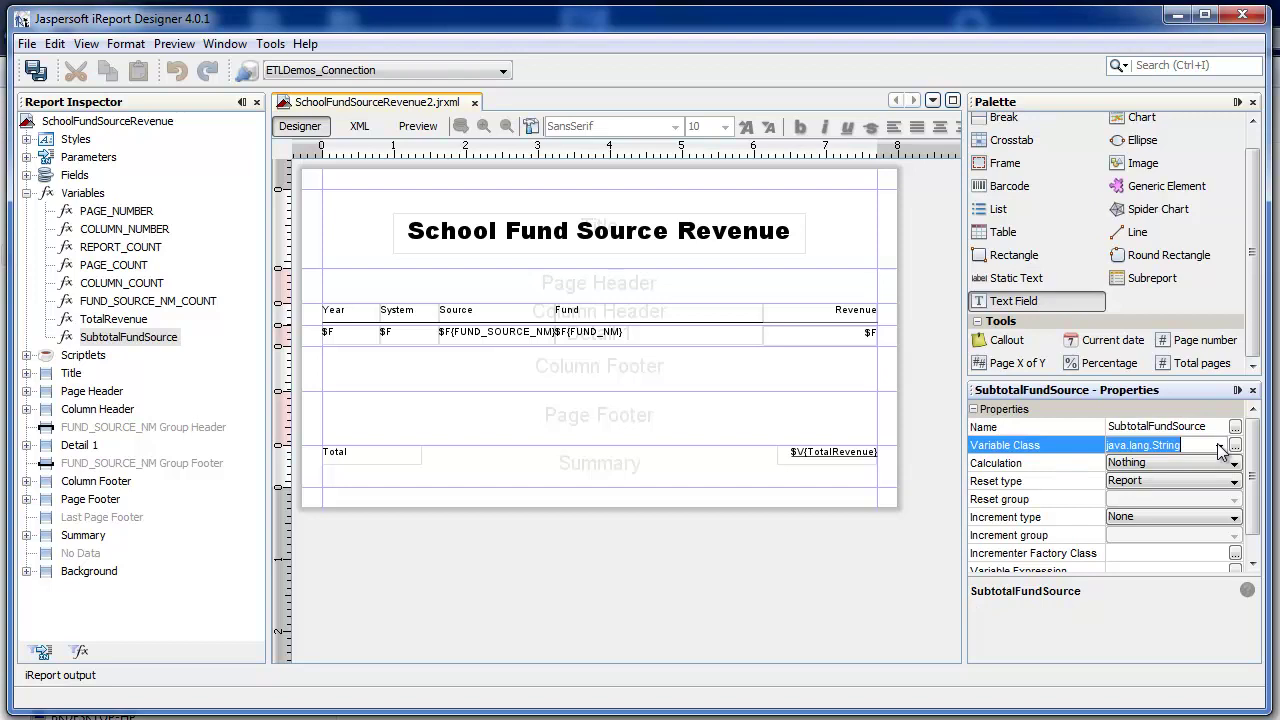
- Make the variable a java.lang.Double Sum that resets for each FUND_SOURCE_NM group
left_click(1218, 445)
left_click(1147, 463)
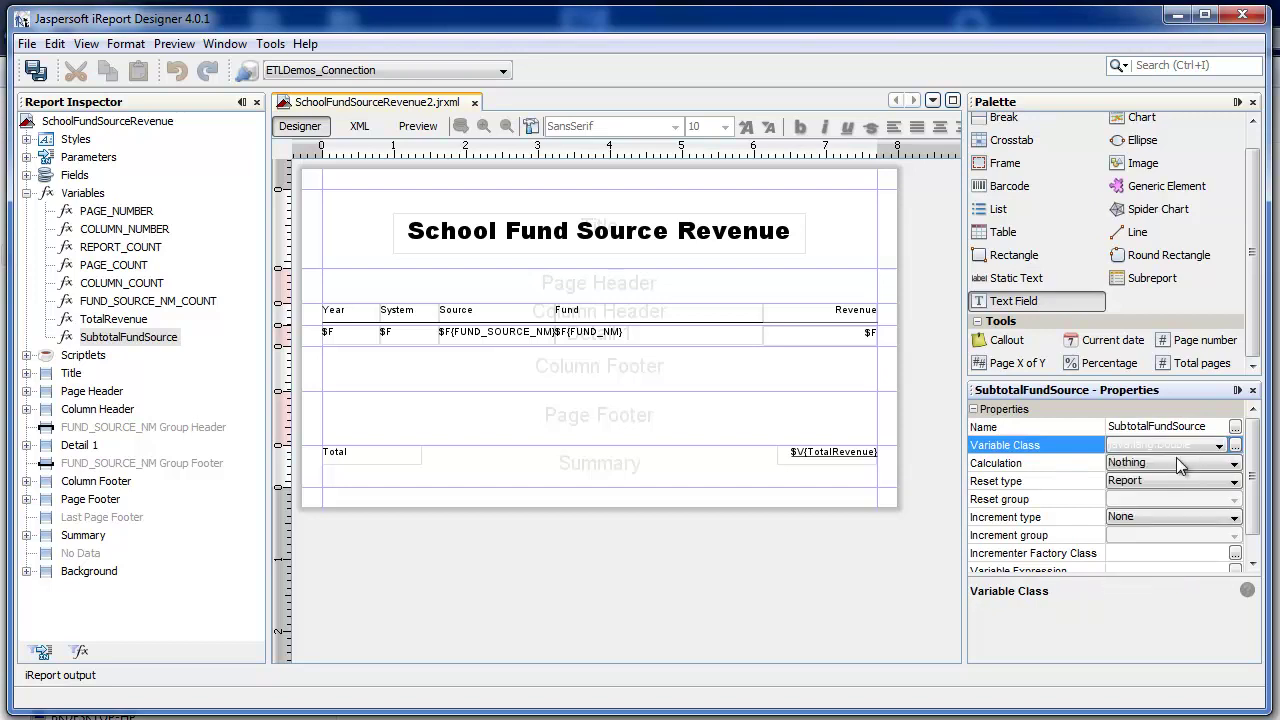
left_click(1170, 463)
left_click(1206, 503)
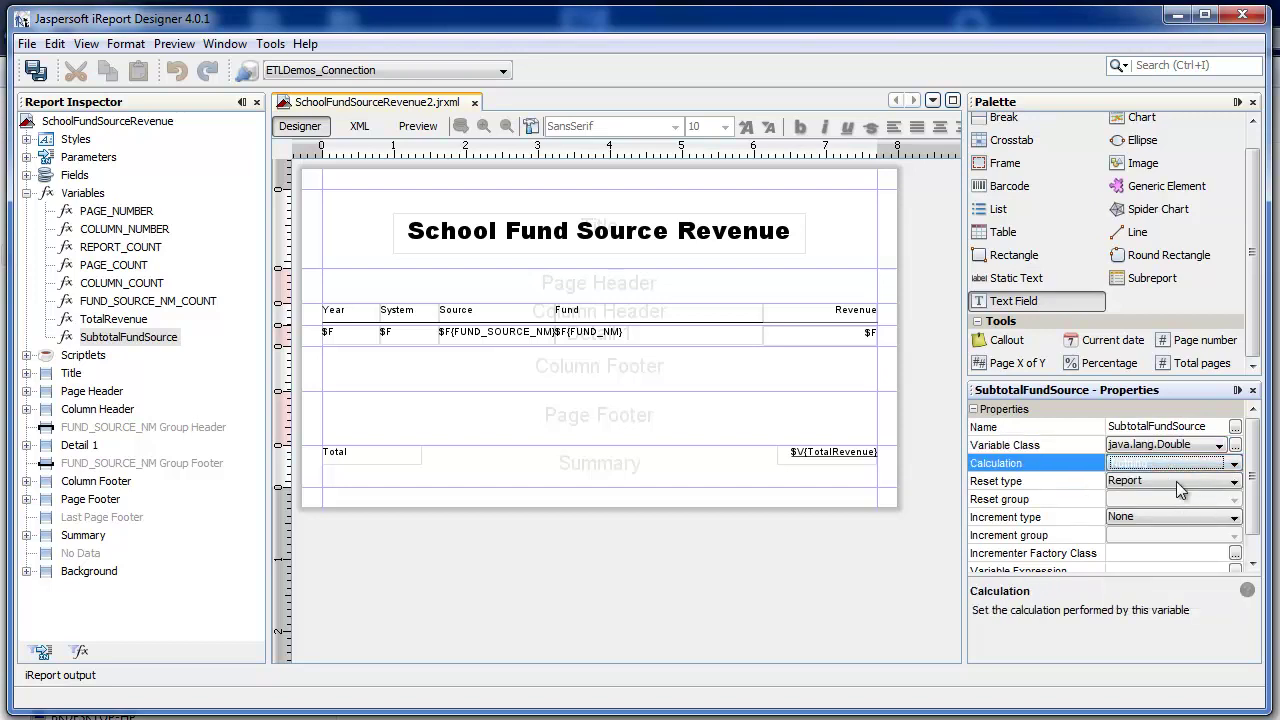
left_click(1175, 464)
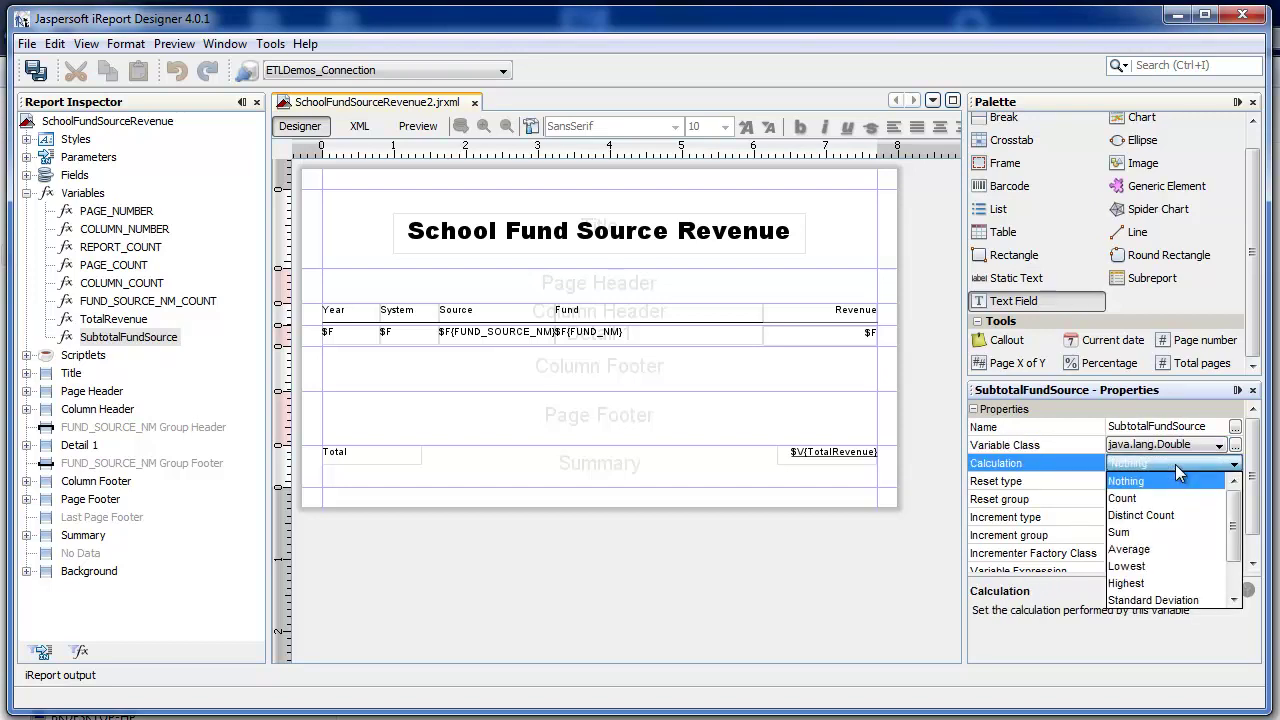
left_click(1177, 532)
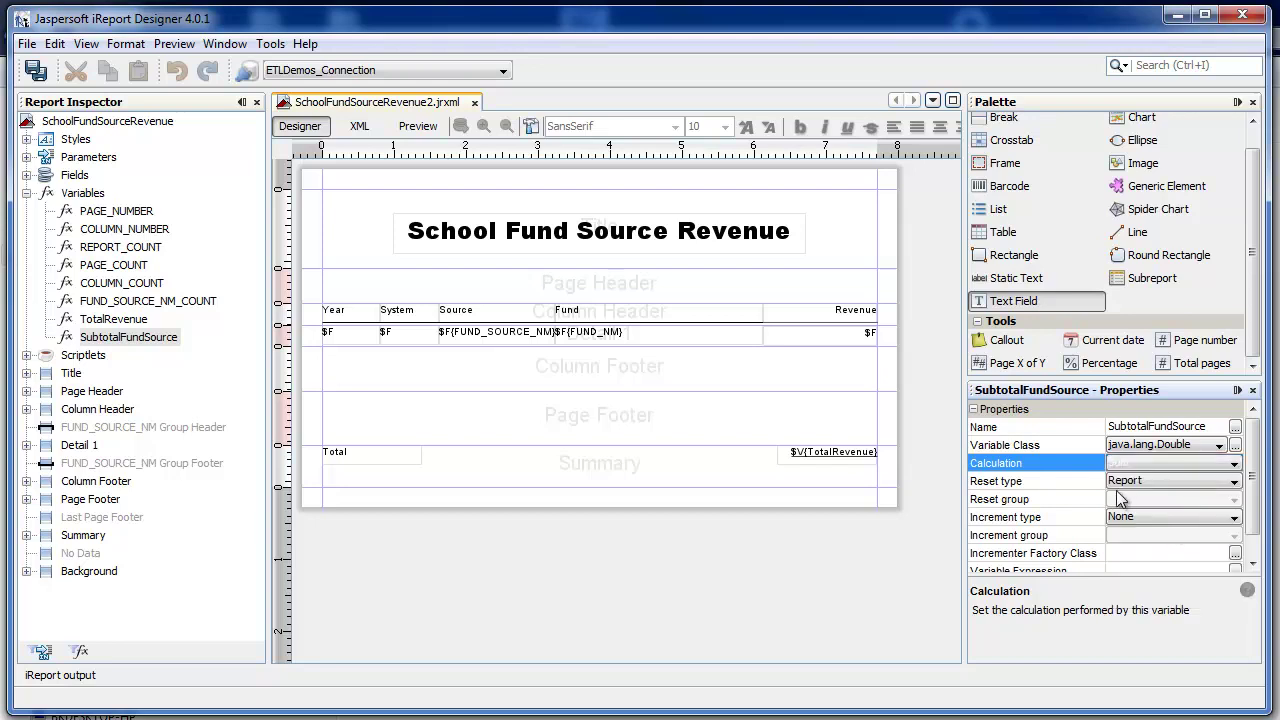
left_click(1165, 486)
left_click(1160, 533)
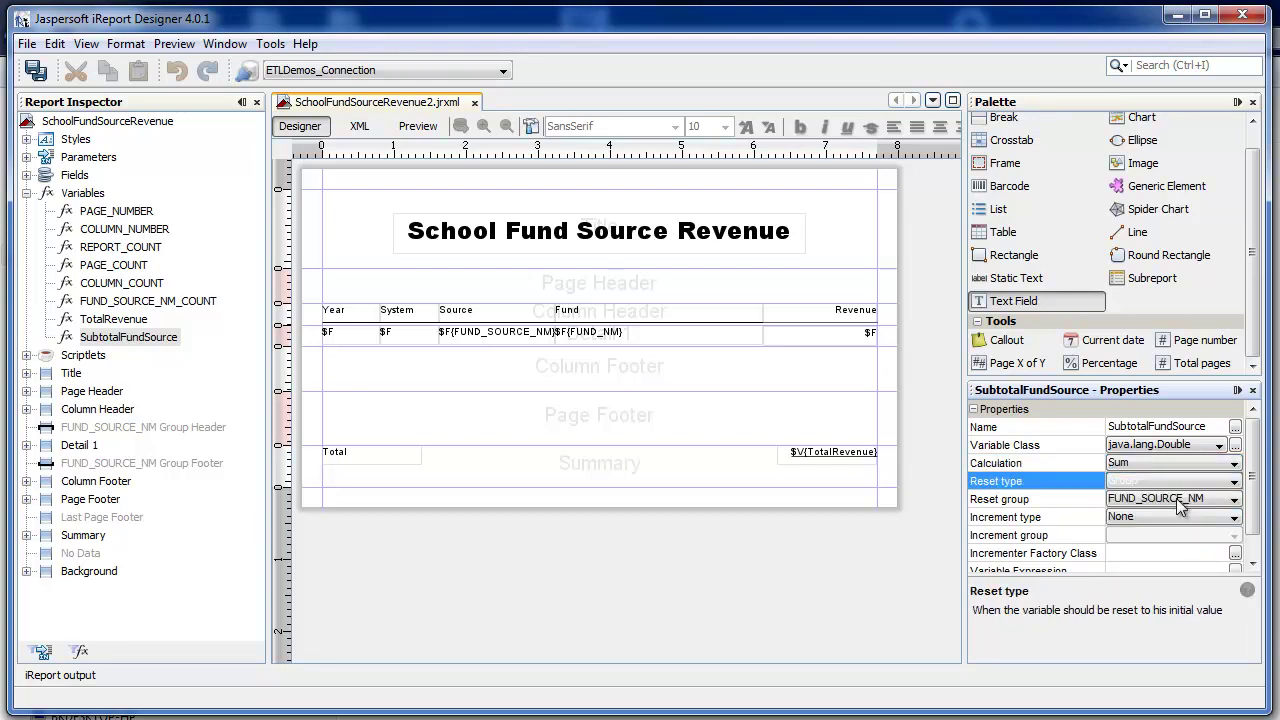
- Set the variable's expression to $F{REVENUE_VALUE_NB}
scroll(1252, 525, "down", 1)
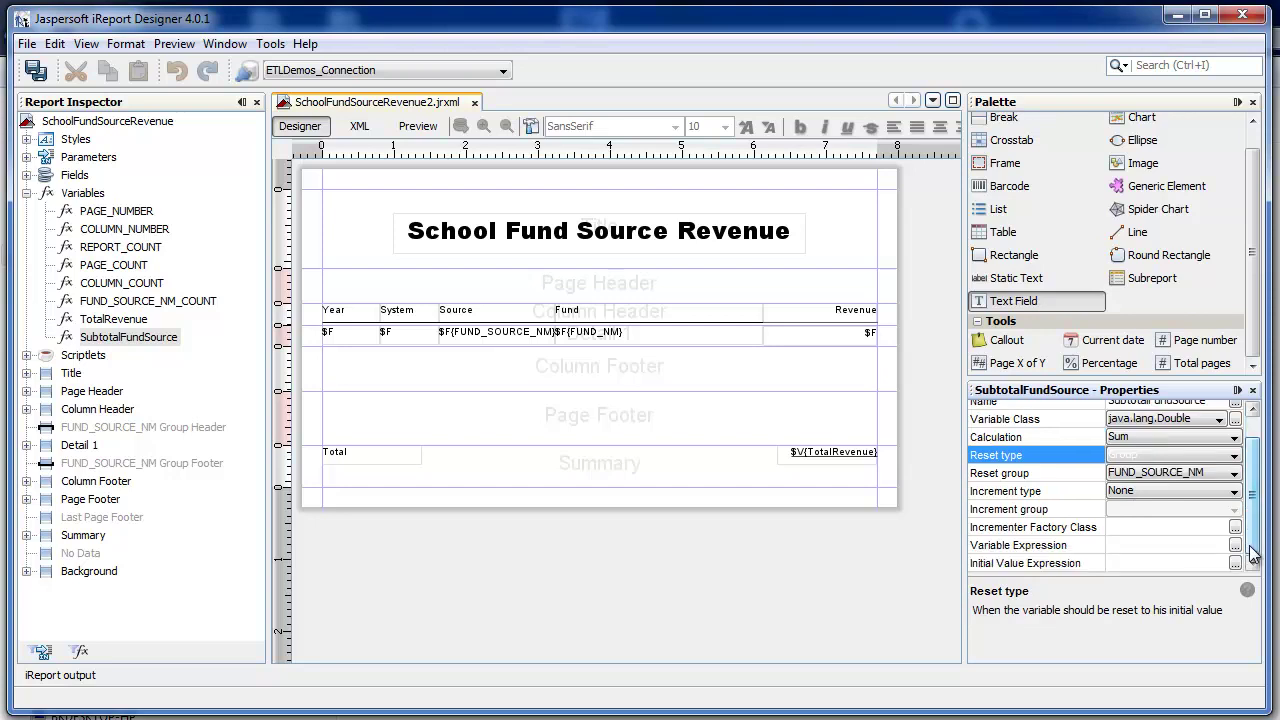
left_click(1235, 545)
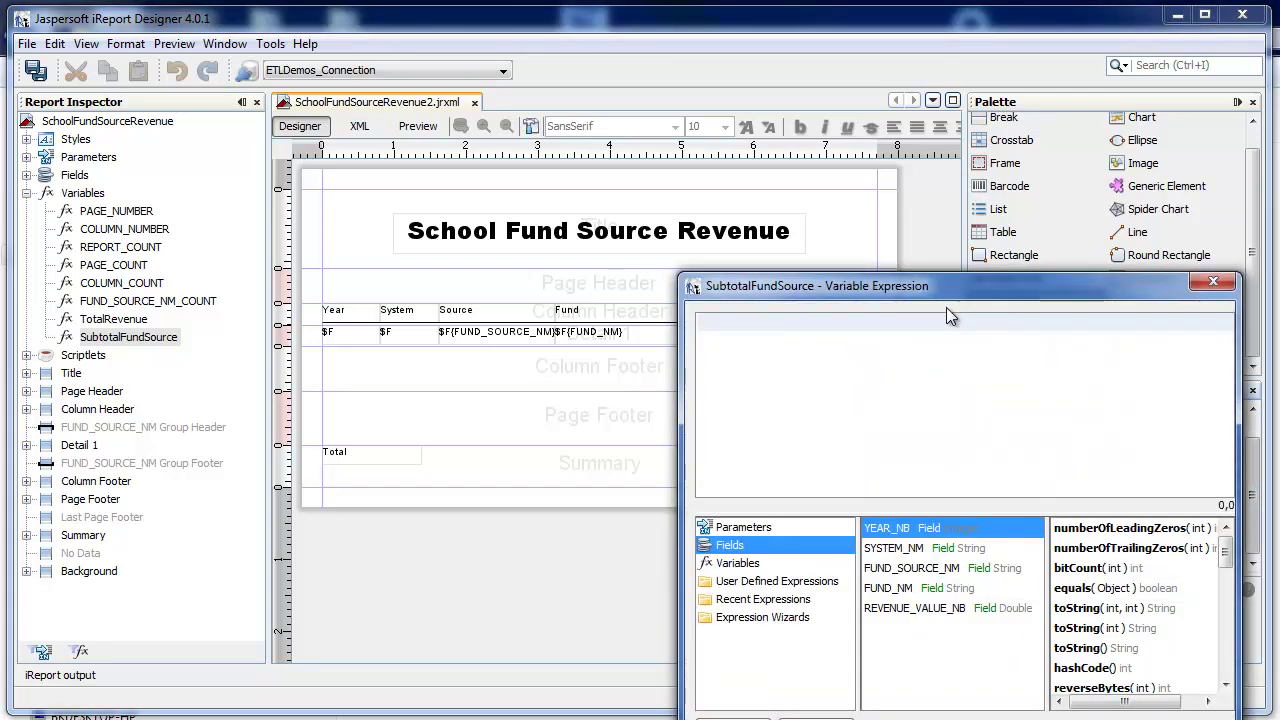
left_click_drag(926, 270, 892, 141)
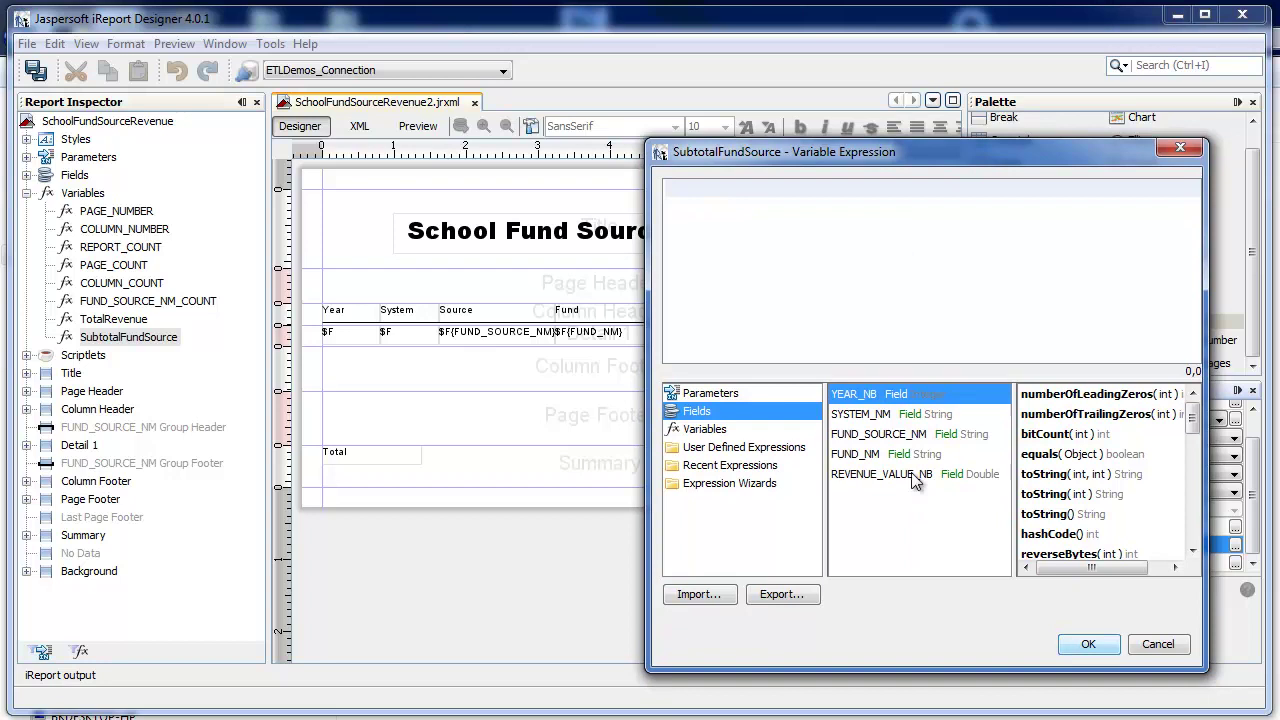
double_click(881, 474)
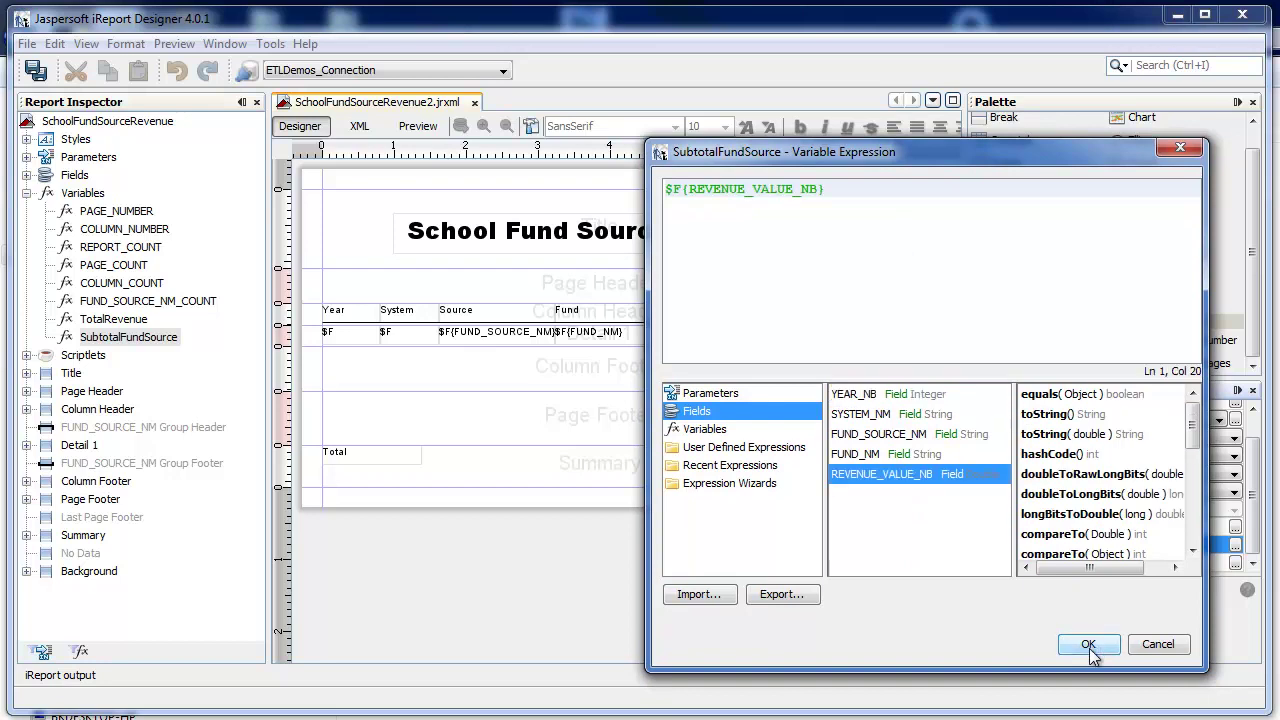
left_click(1088, 646)
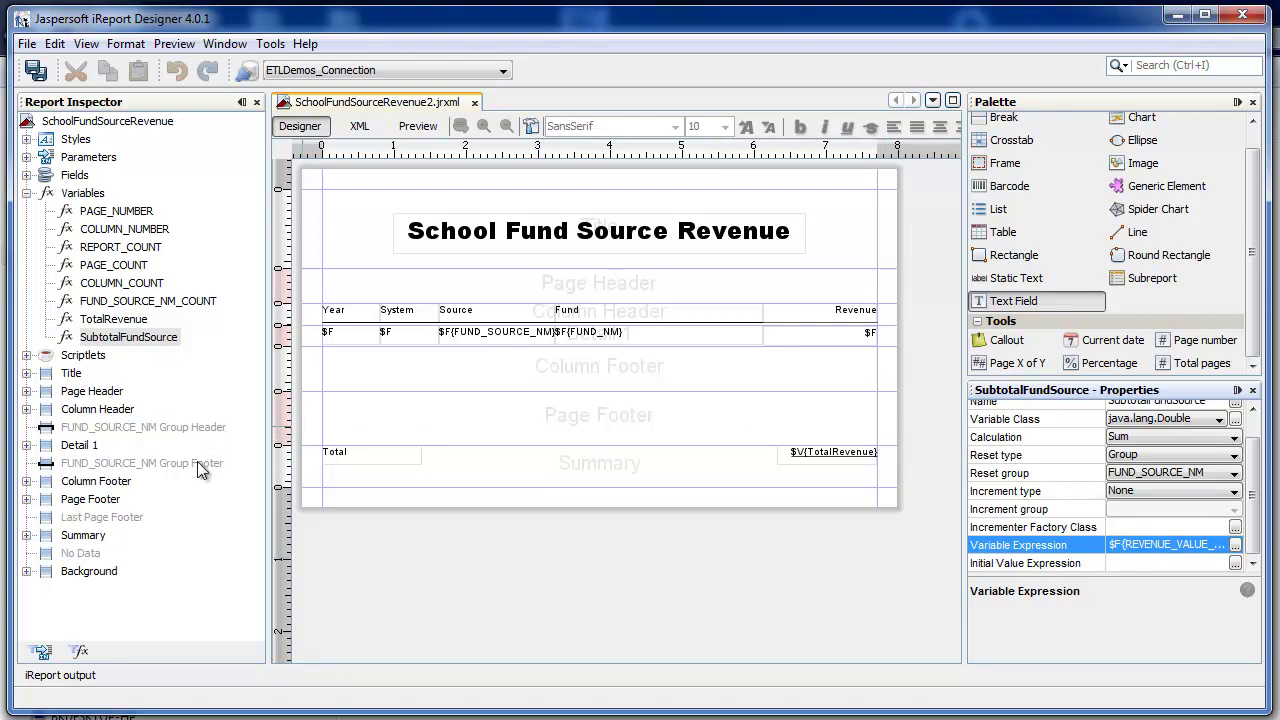
- Add a second band to the FUND_SOURCE_NM group footer
left_click(148, 467)
right_click(148, 467)
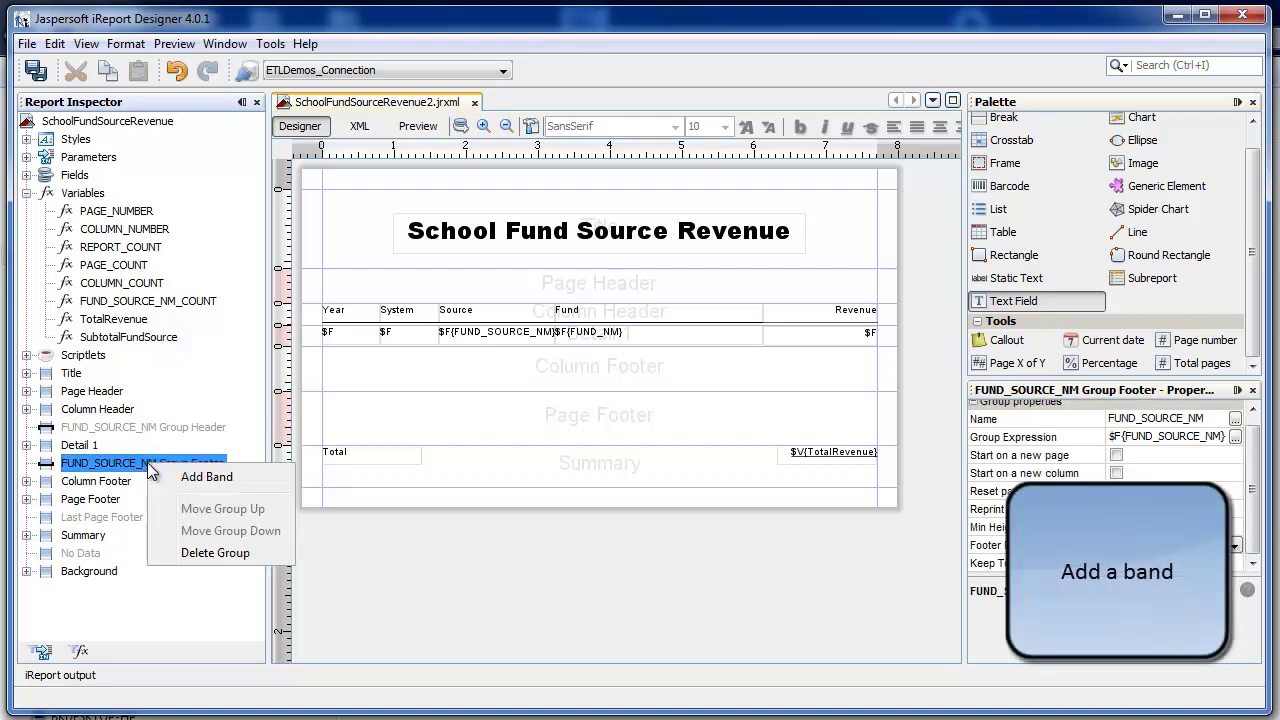
left_click(271, 484)
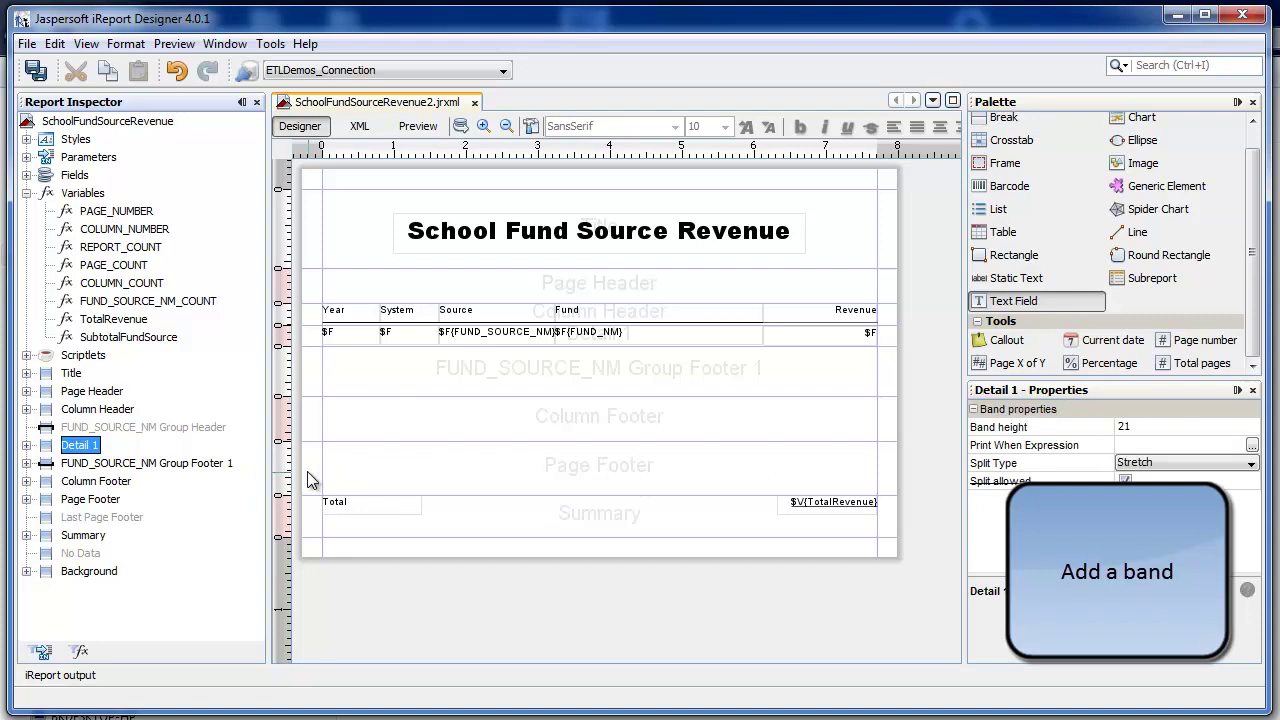
- Place two text fields in the new footer band: a widened one at left and one under Revenue
left_click_drag(995, 301, 565, 384)
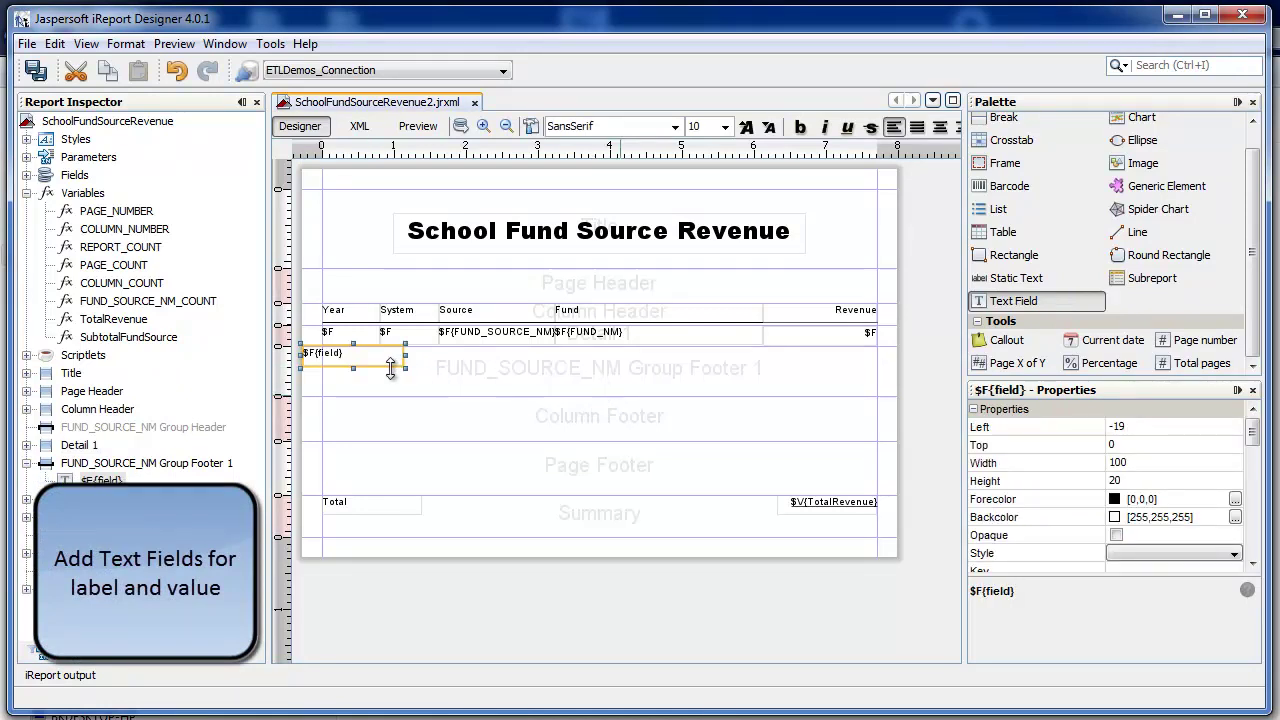
left_click_drag(358, 362, 410, 366)
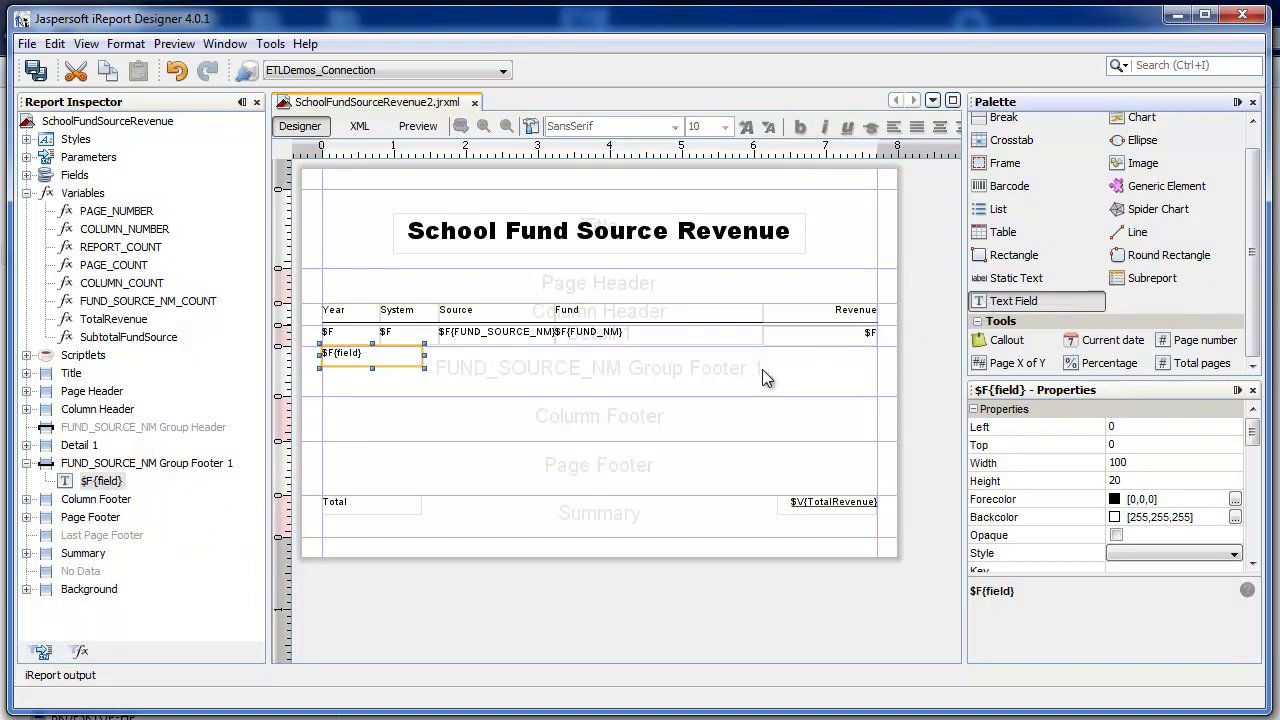
key("ctrl+v")
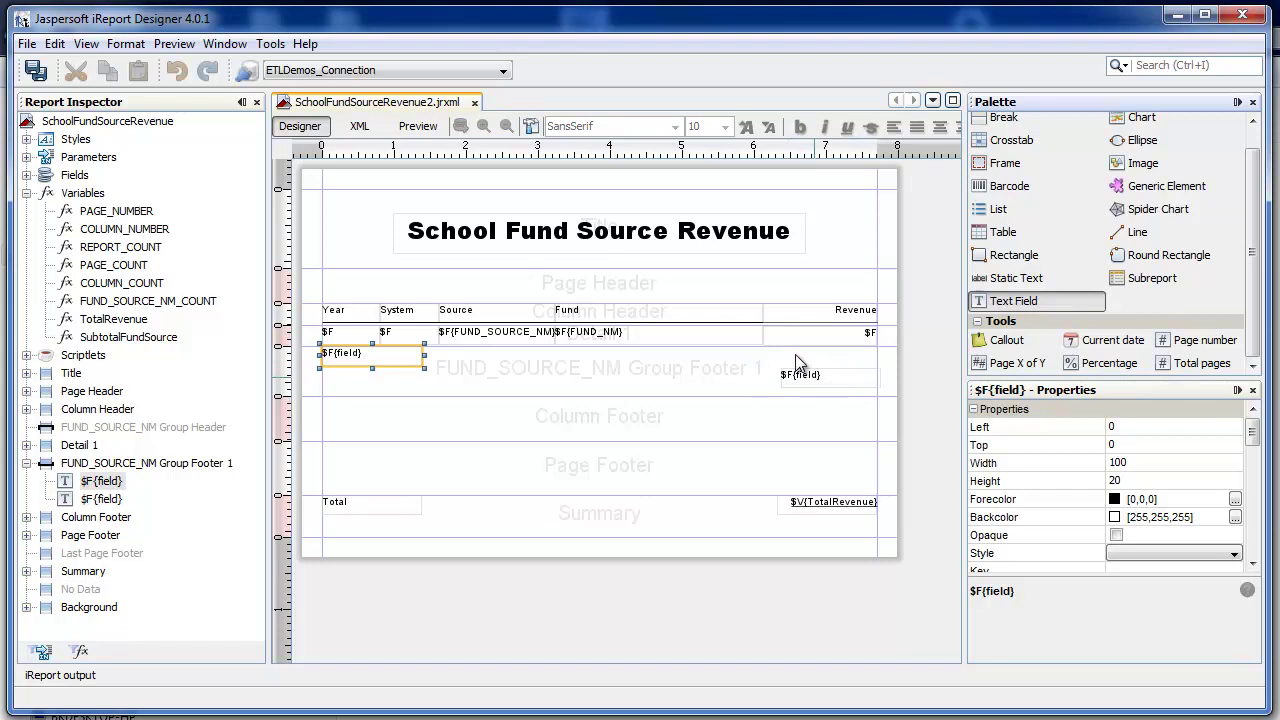
left_click_drag(797, 362, 760, 354)
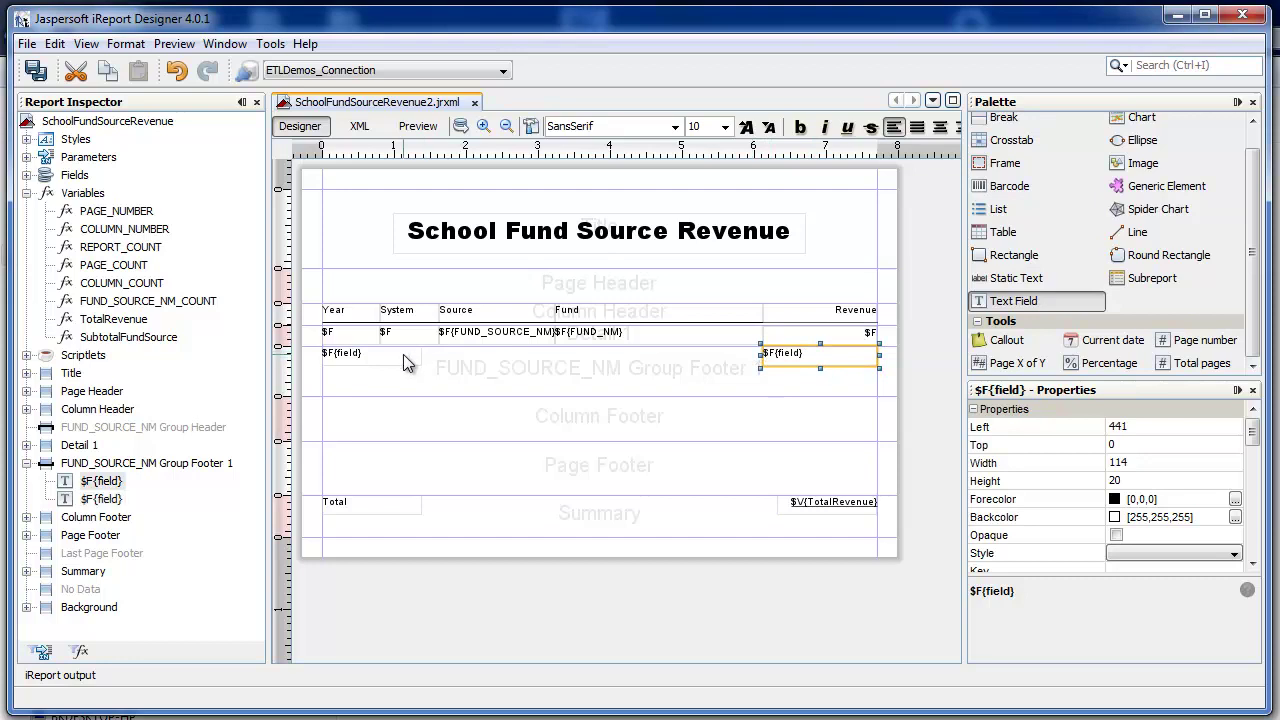
left_click(370, 355)
left_click_drag(382, 356, 560, 357)
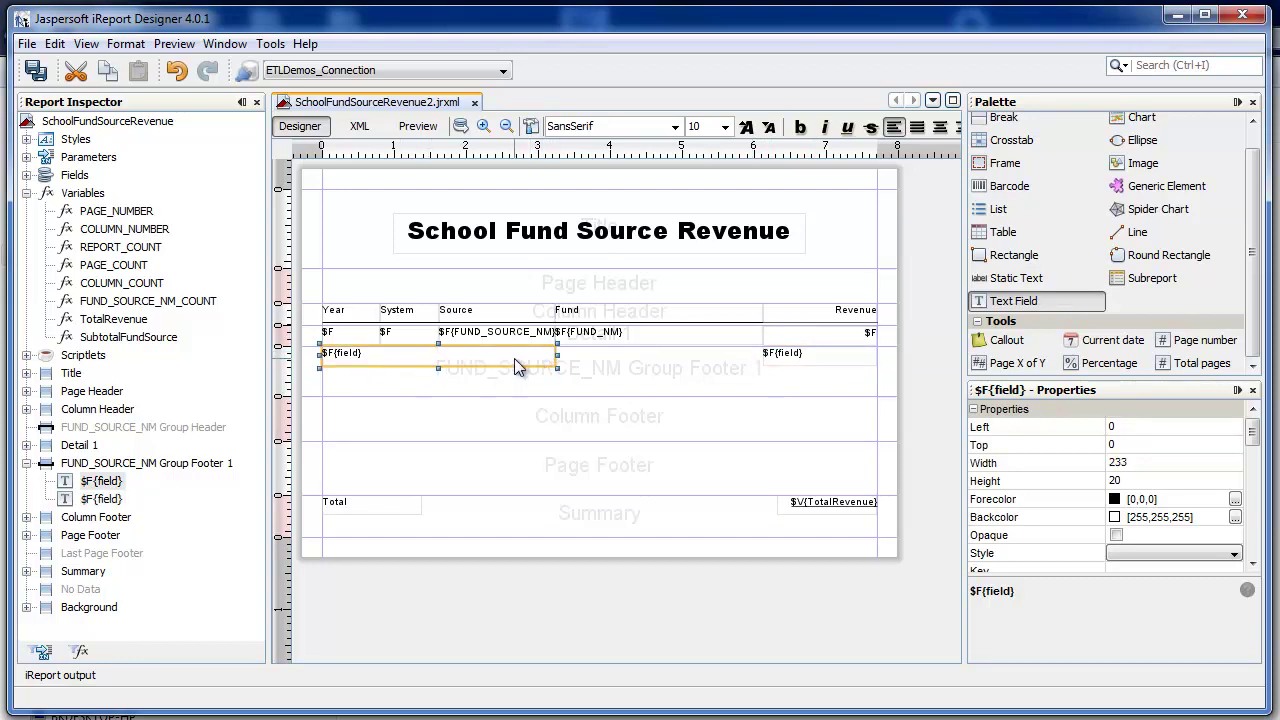
- Set the left footer field's expression to $F{FUND_SOURCE_NM} + " Total"
right_click(514, 358)
left_click(570, 372)
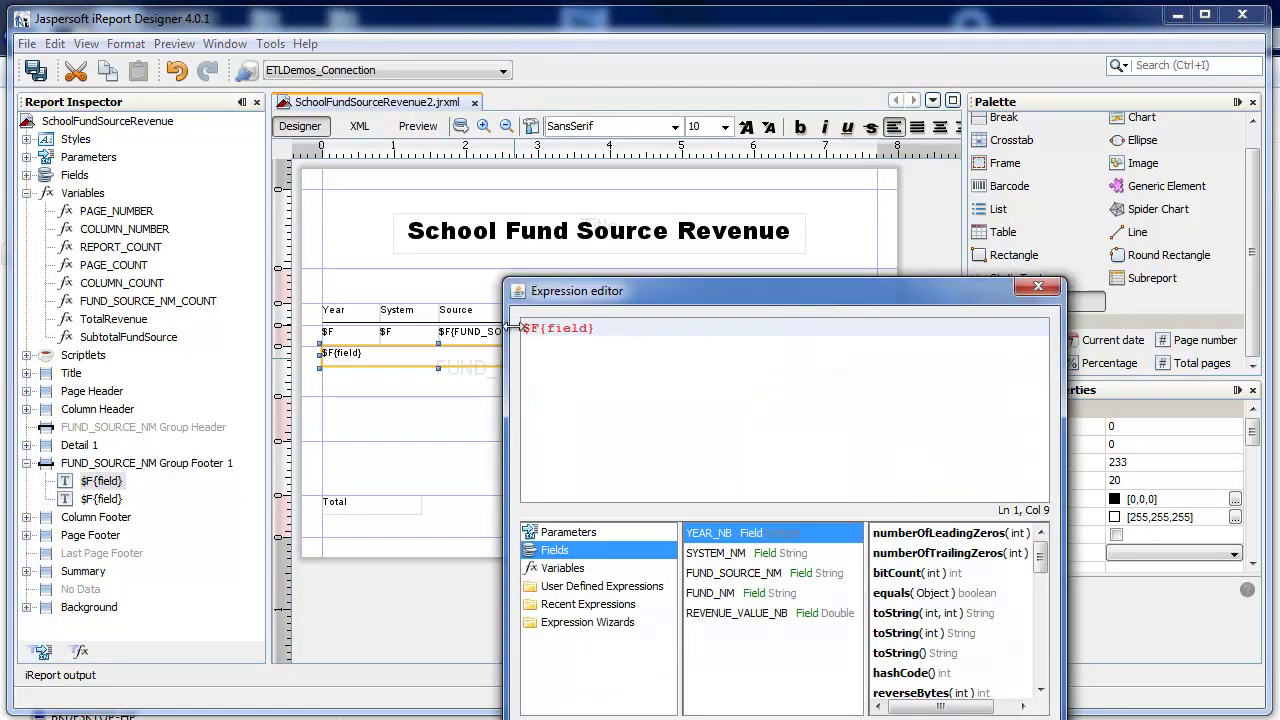
left_click_drag(521, 328, 617, 328)
key("BackSpace")
double_click(757, 575)
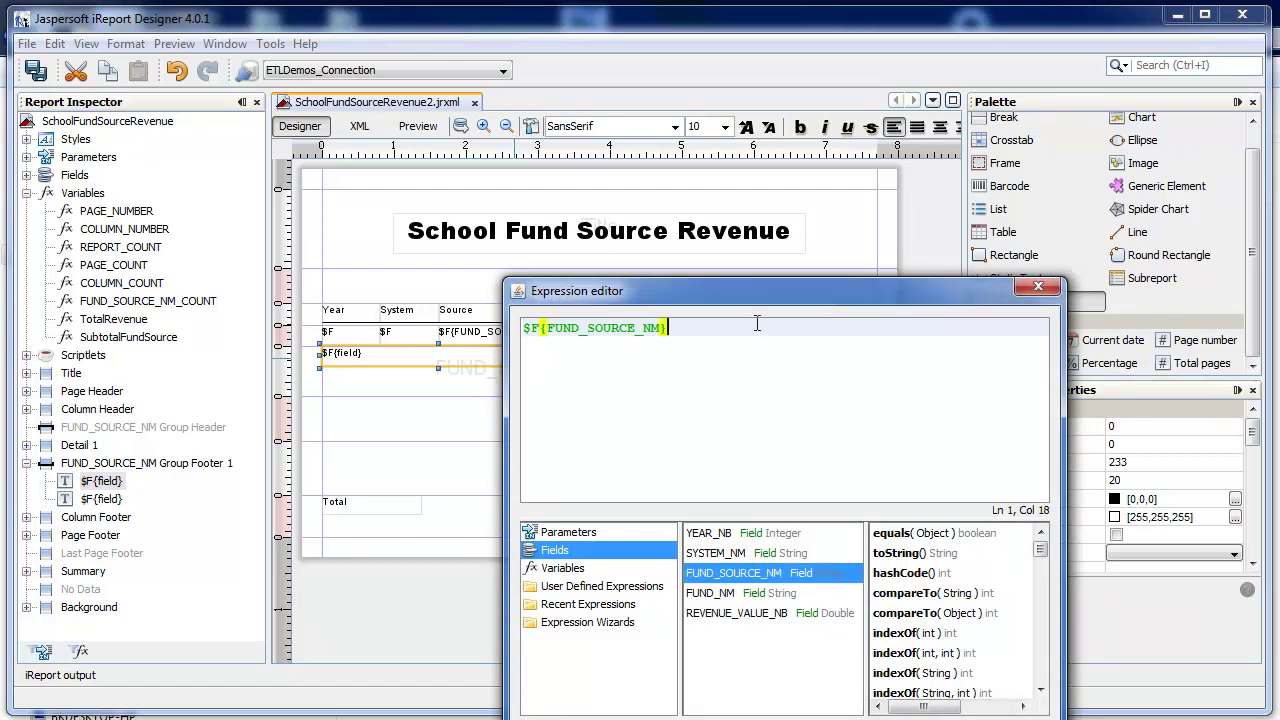
type("+ ")
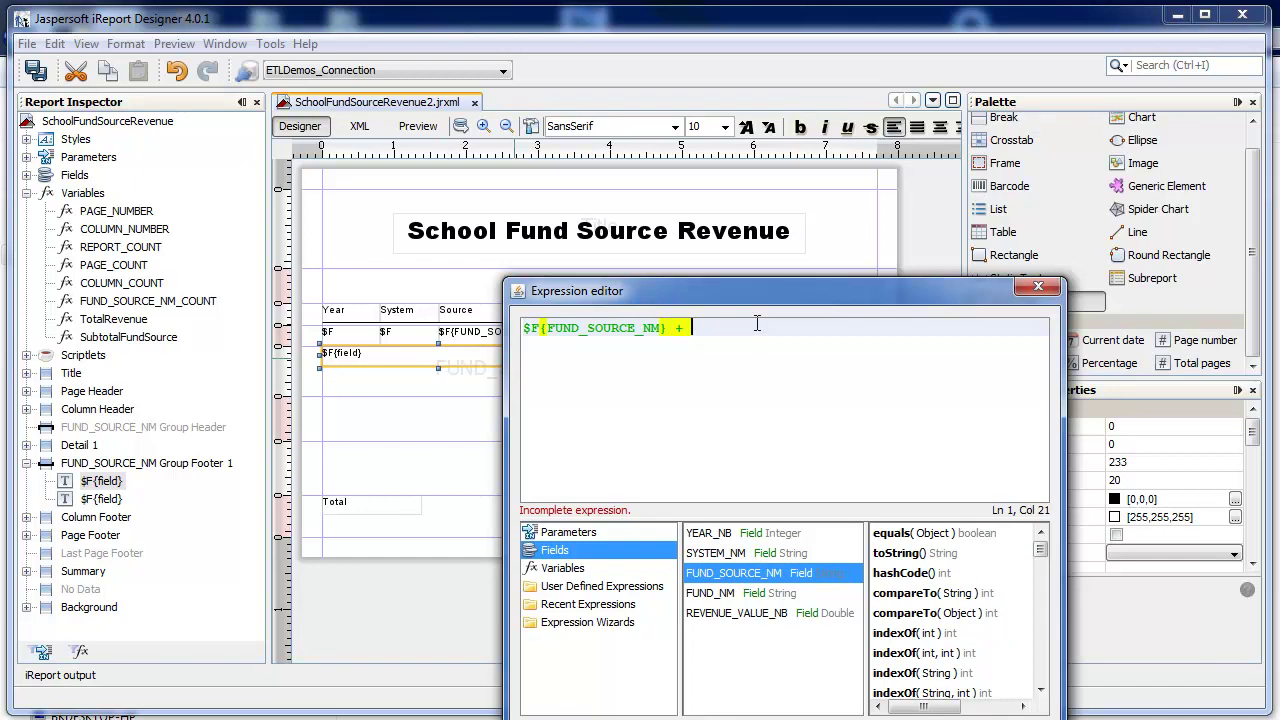
type("\" Total")
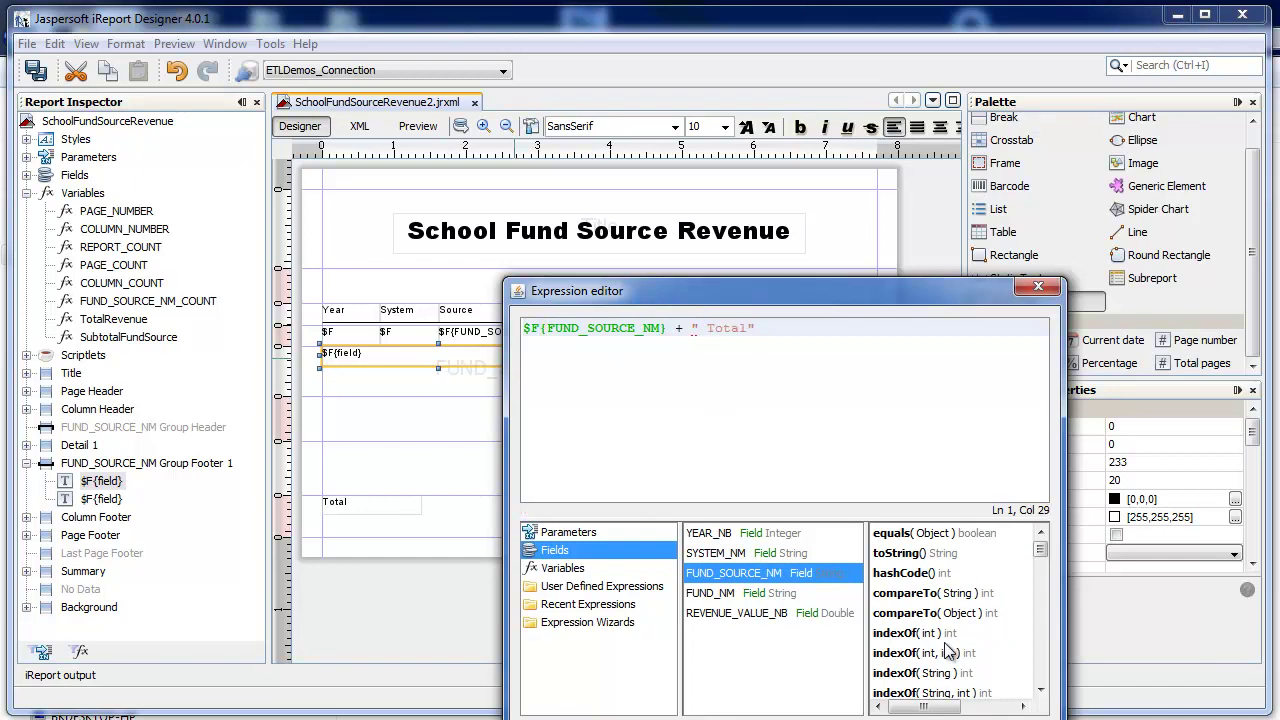
left_click(845, 715)
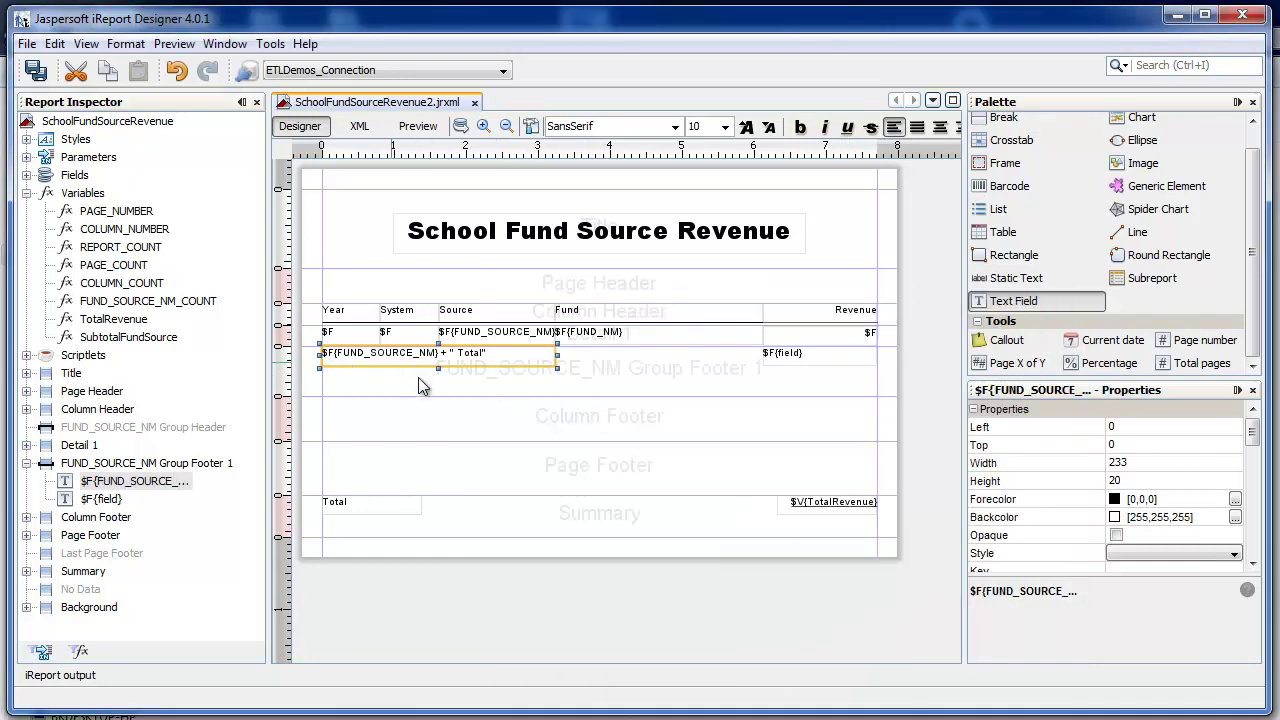
- Replace the right footer field's placeholder expression with $V{SubtotalFundSource}
left_click(804, 357)
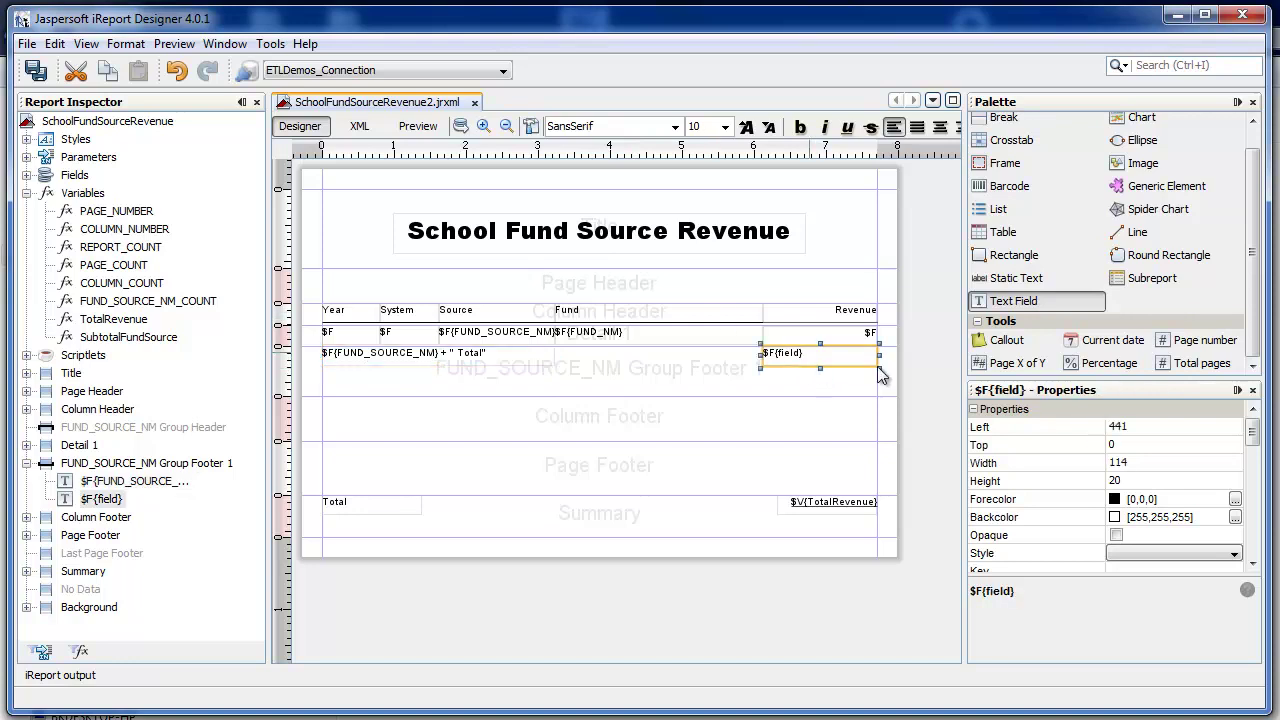
right_click(843, 354)
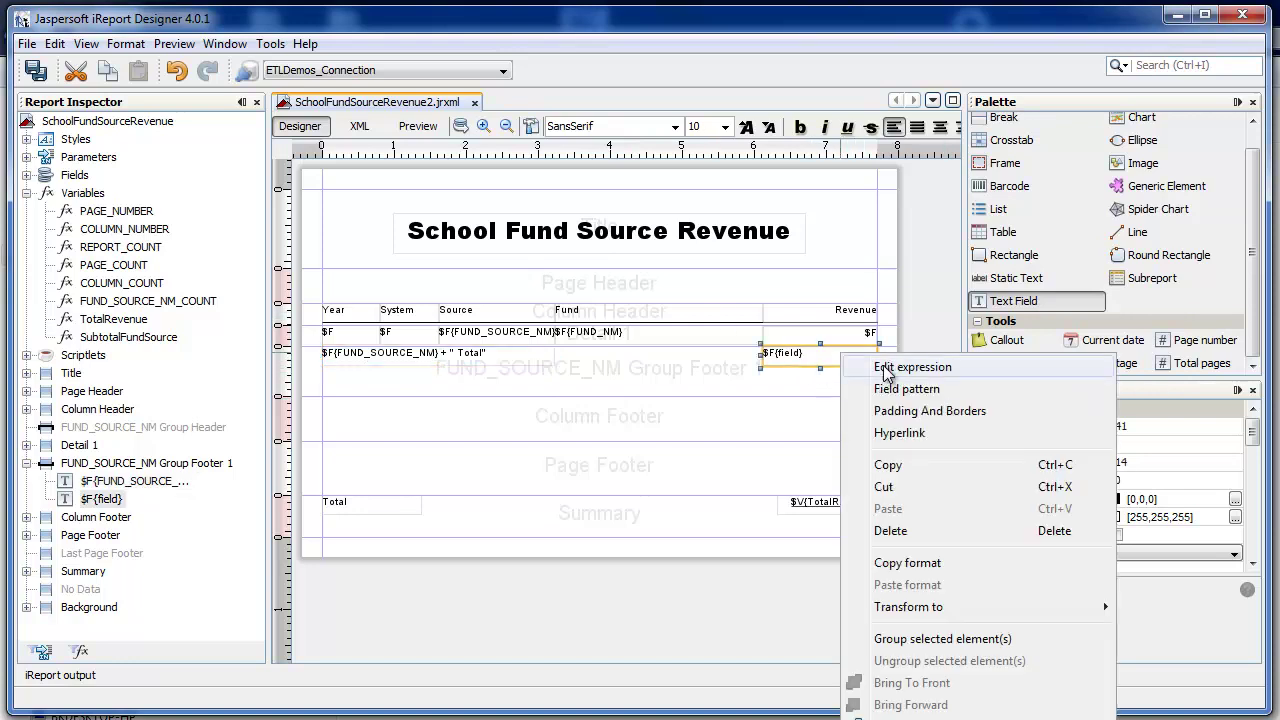
left_click(883, 367)
left_click_drag(784, 295, 776, 205)
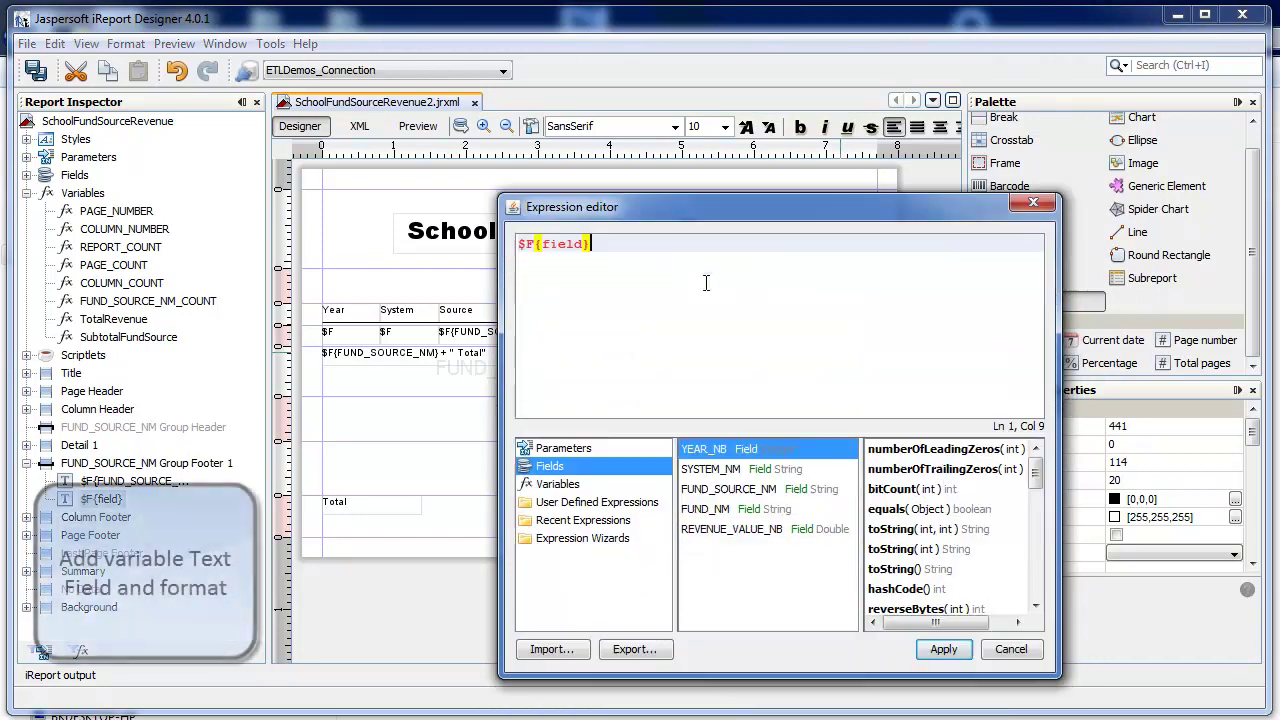
key("shift+Home")
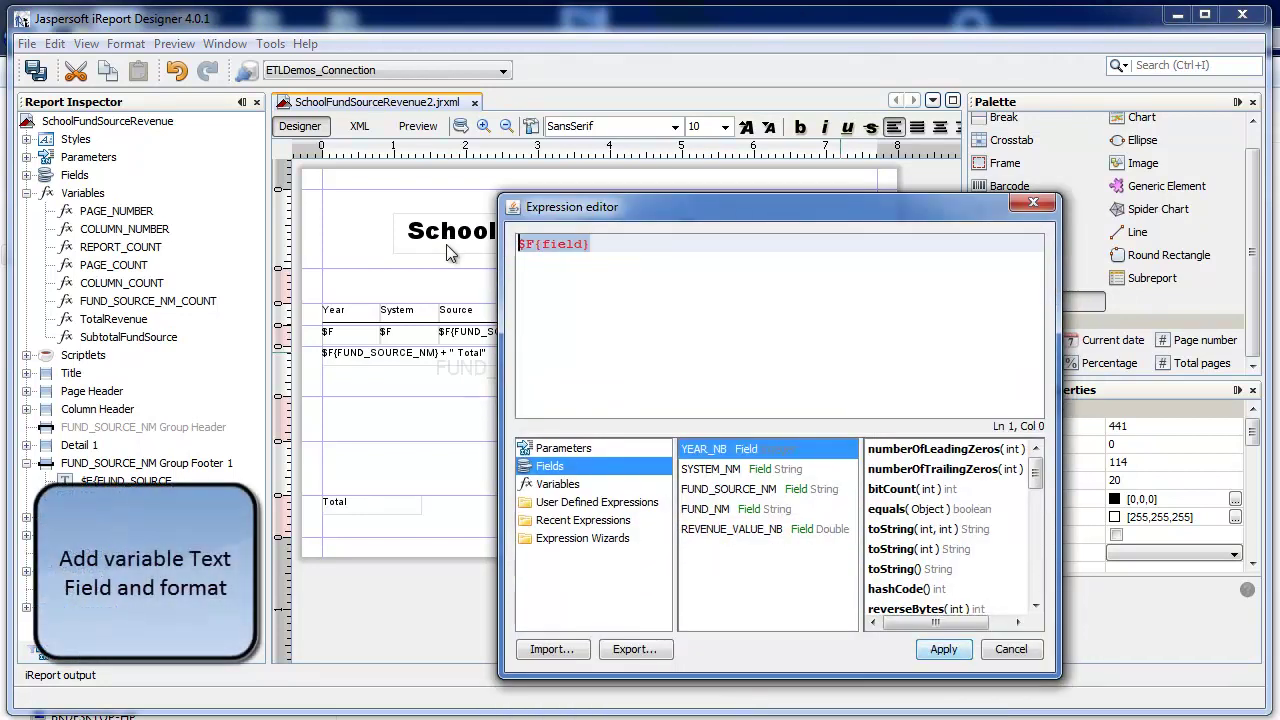
key("Delete")
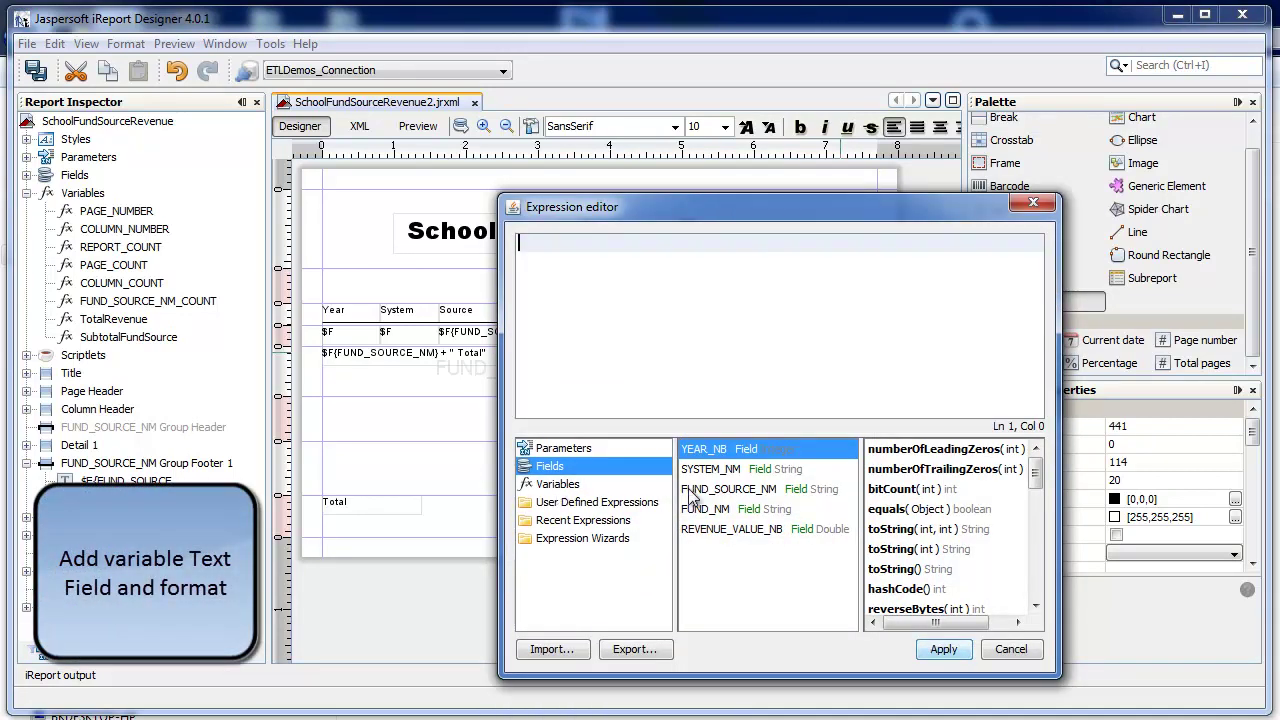
left_click(557, 484)
left_click(740, 589)
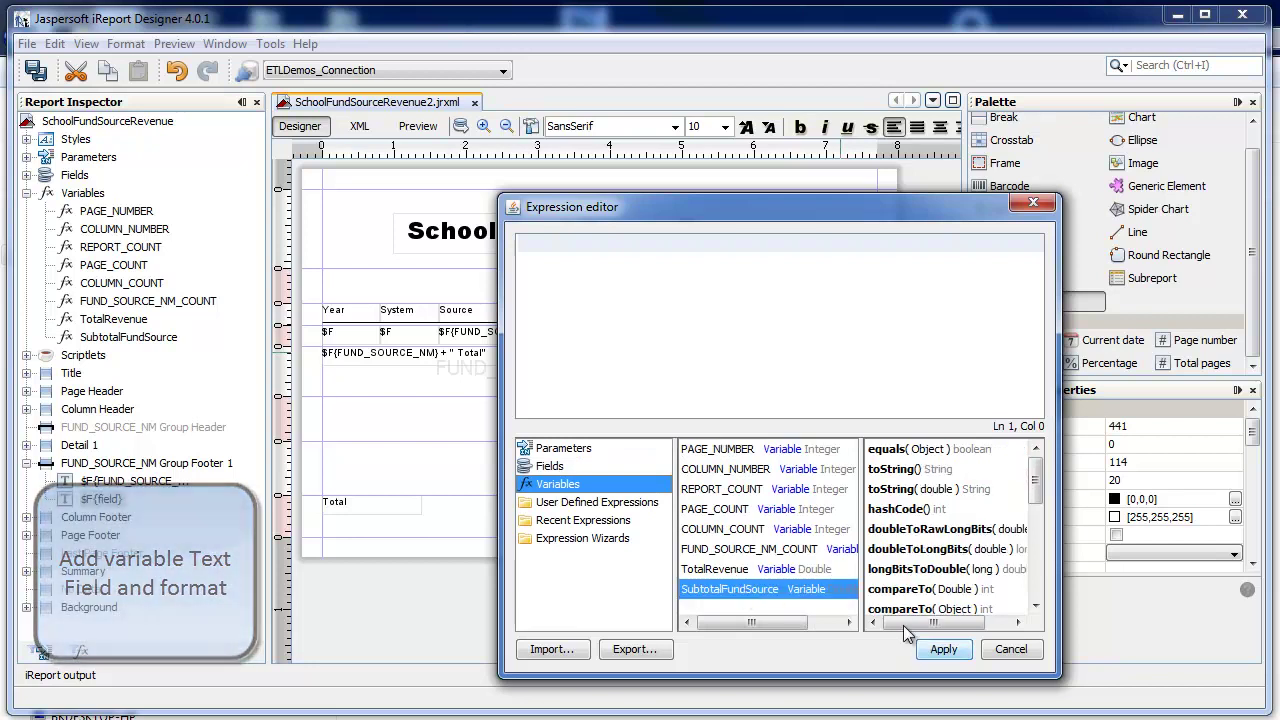
left_click(944, 649)
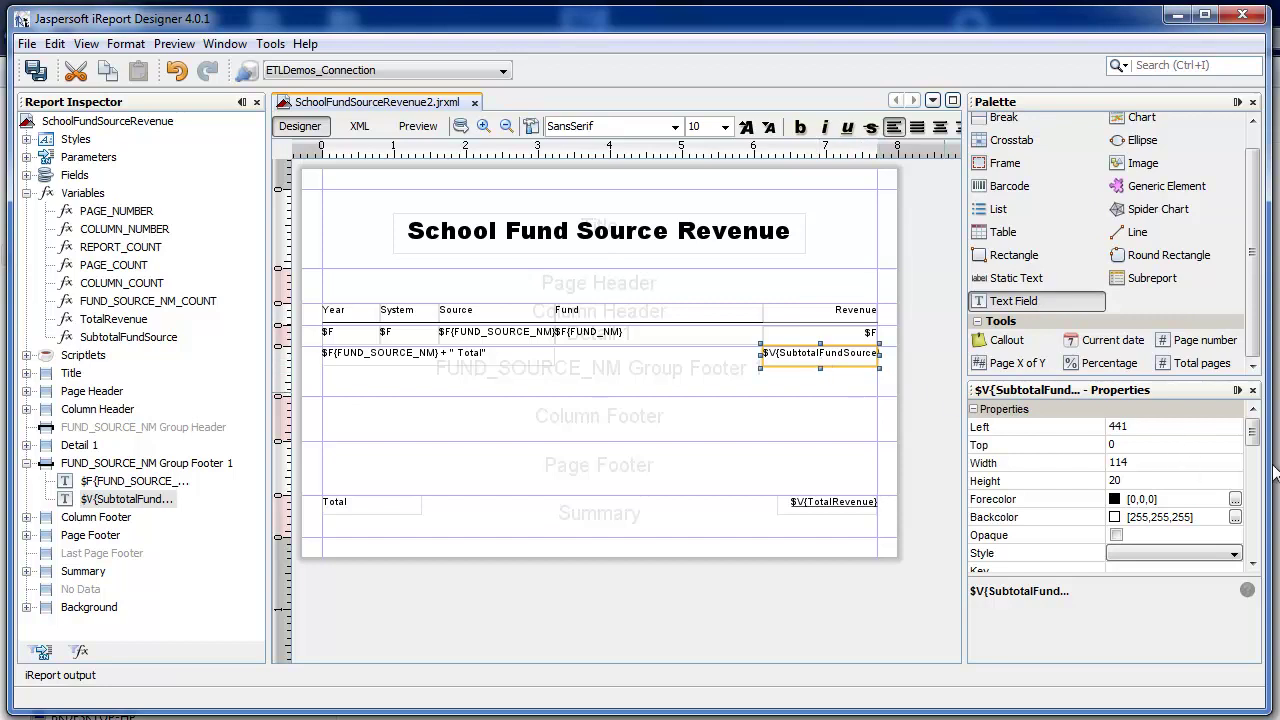
- Underline the subtotal footer field's text
left_click_drag(1255, 437, 1253, 540)
left_click(1176, 481)
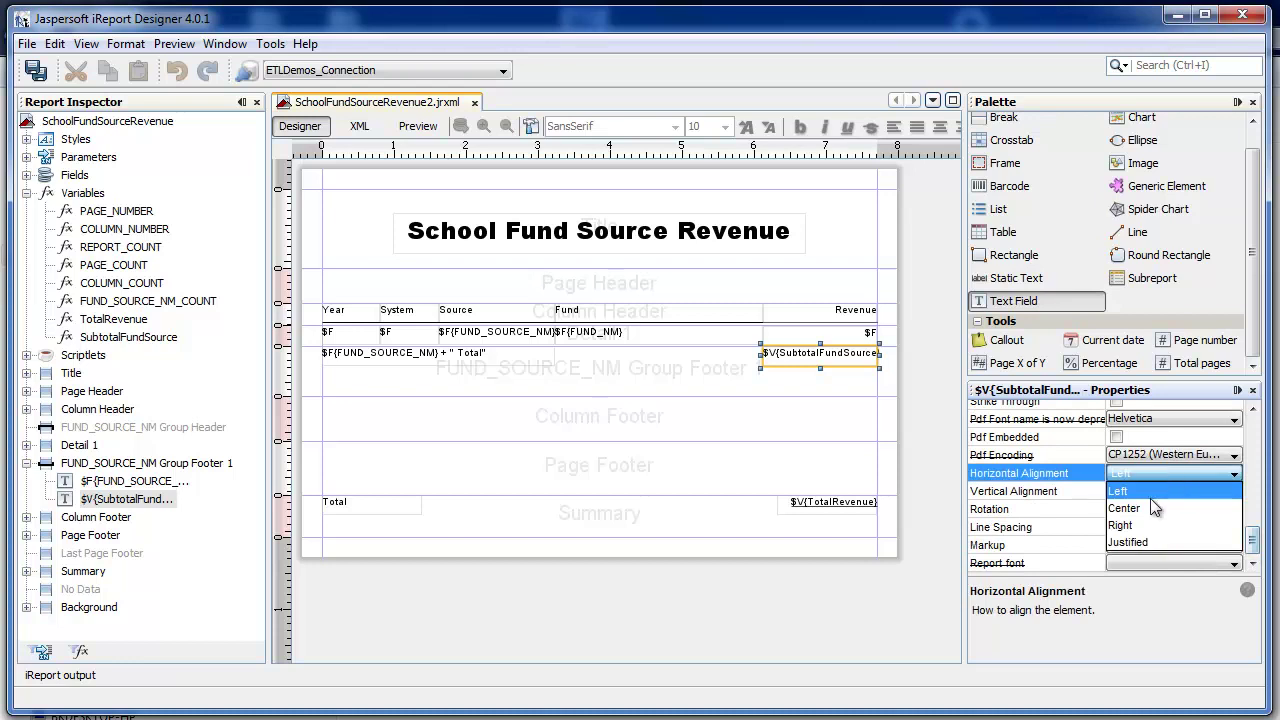
left_click(1258, 444)
left_click(1258, 444)
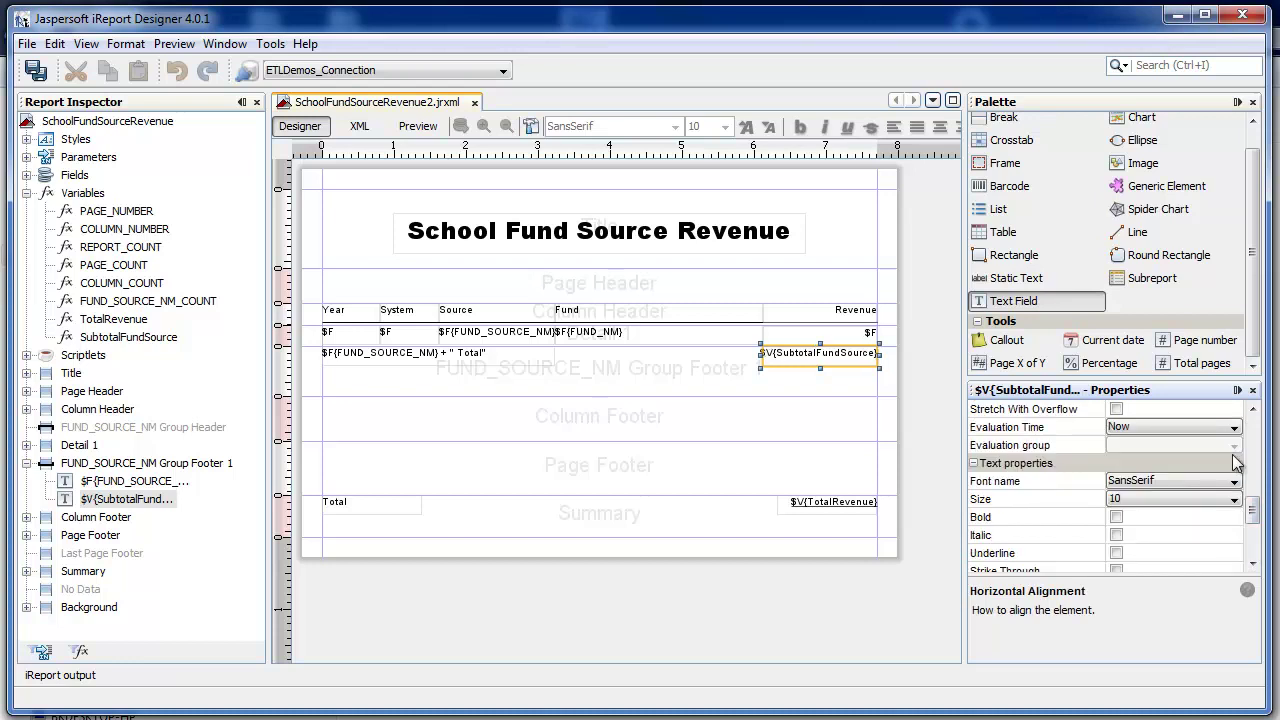
left_click(1116, 553)
- Set the subtotal field's expression class to java.lang.Double
left_click(1252, 444)
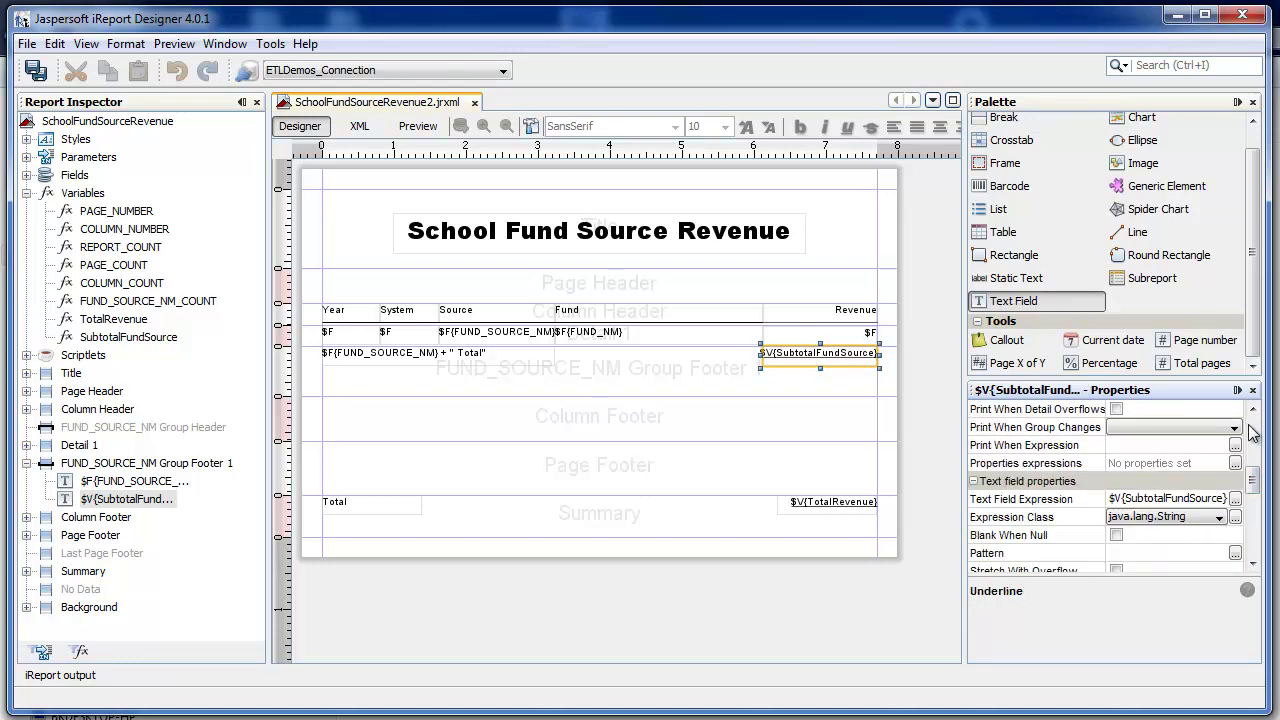
left_click(1199, 515)
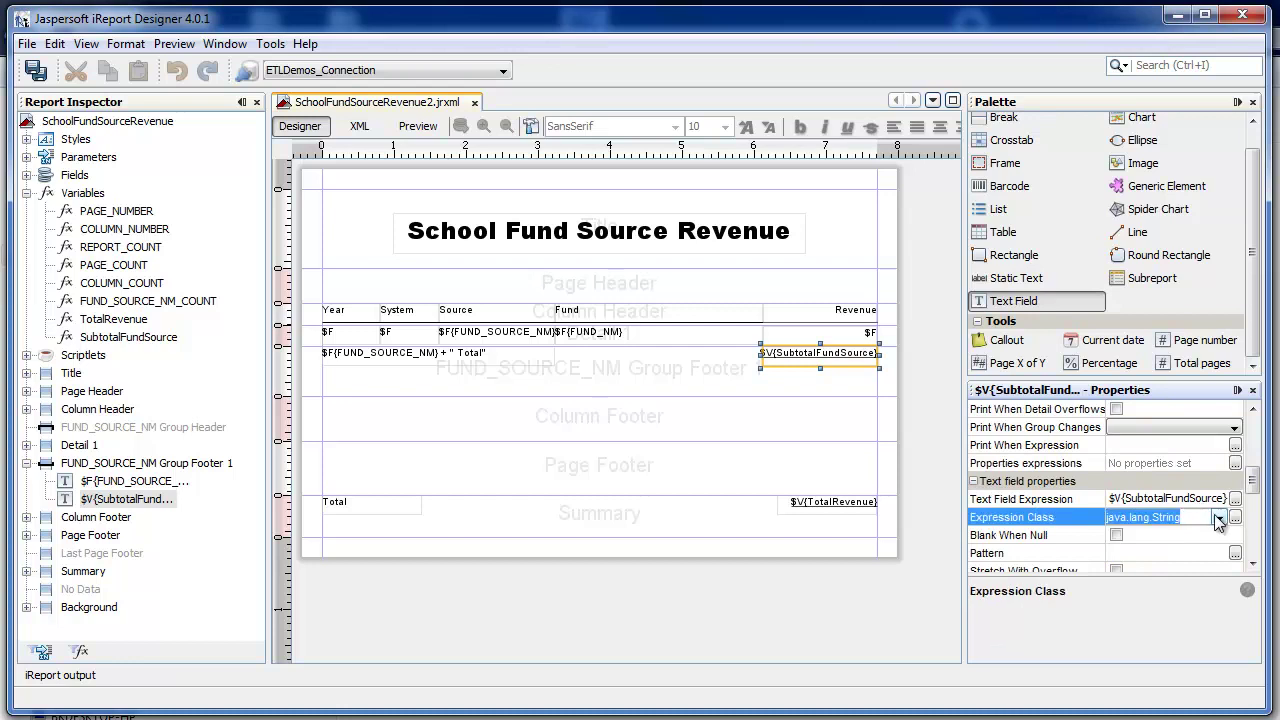
left_click(1219, 517)
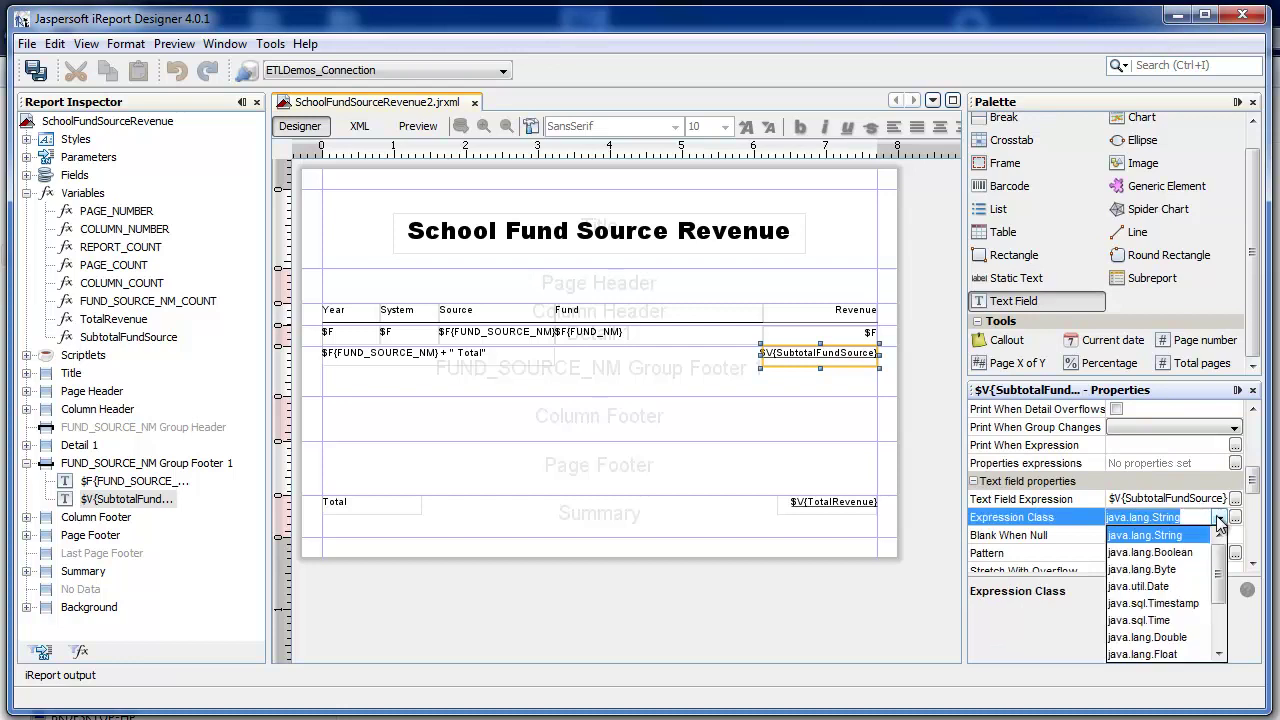
left_click(1190, 637)
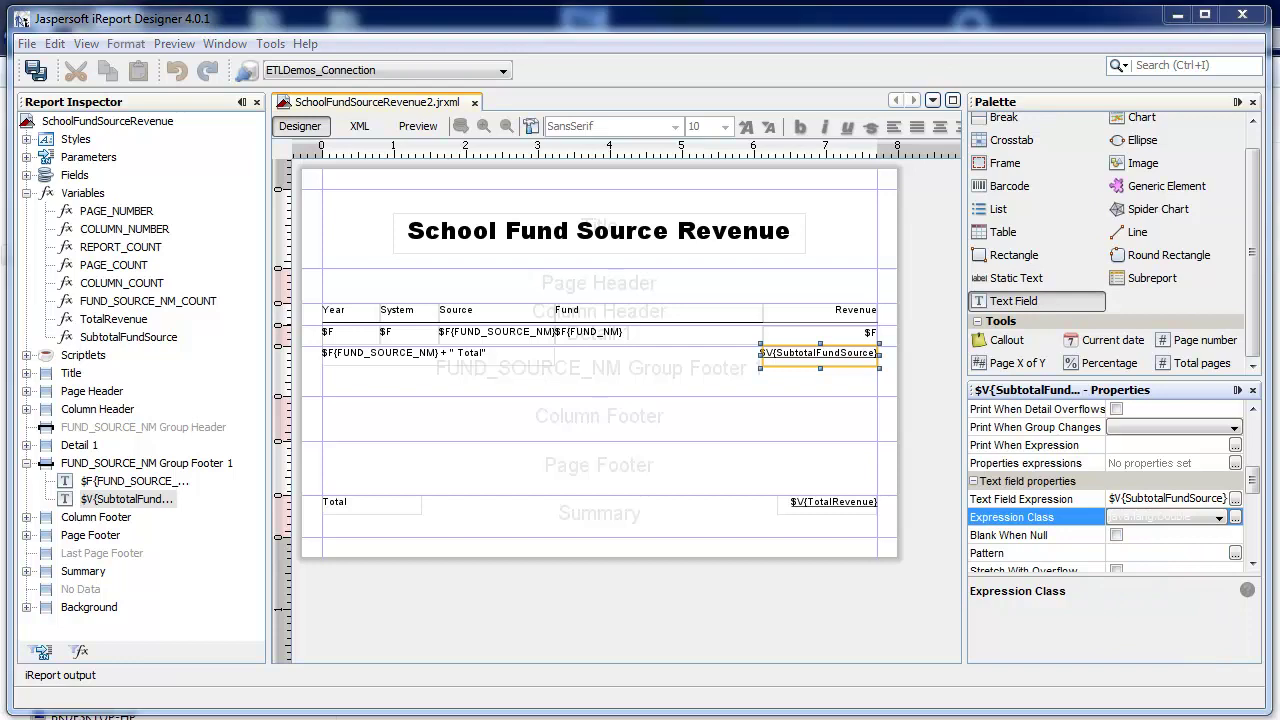
- Give the subtotal the custom pattern ¤ #,##0.00;(¤ #,##0.00) and enable Blank When Null
left_click(1235, 556)
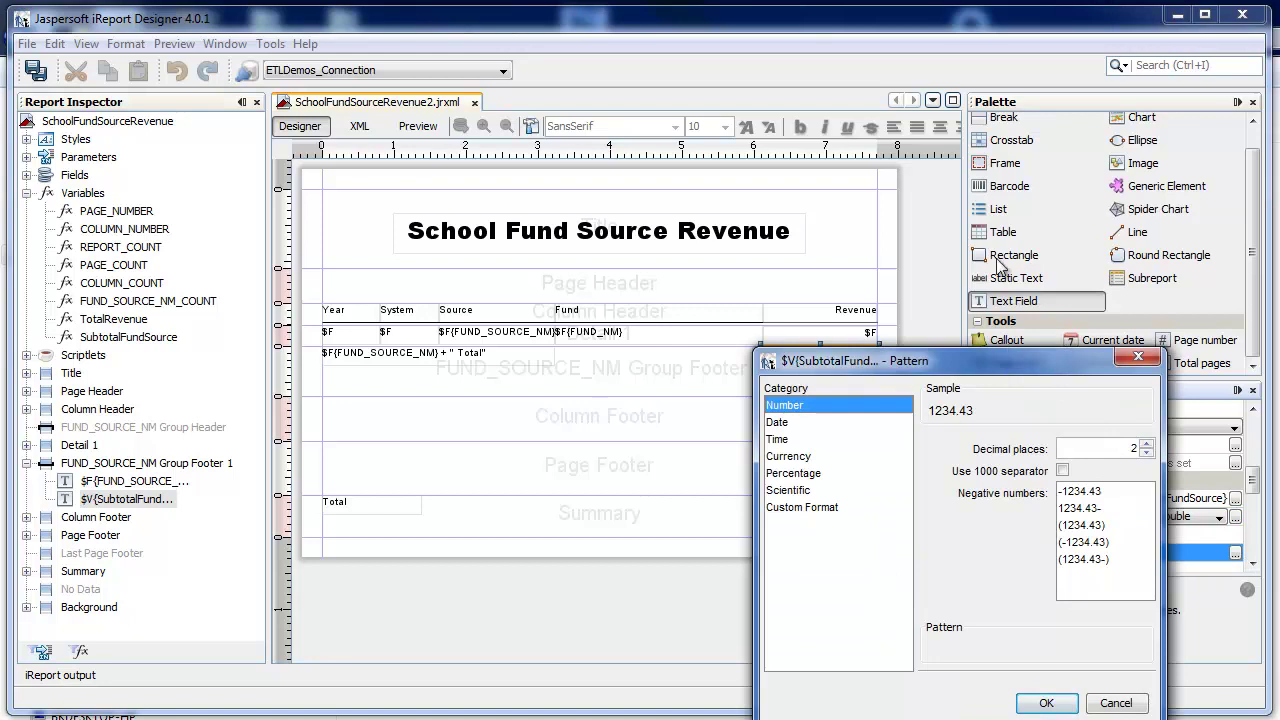
left_click(816, 400)
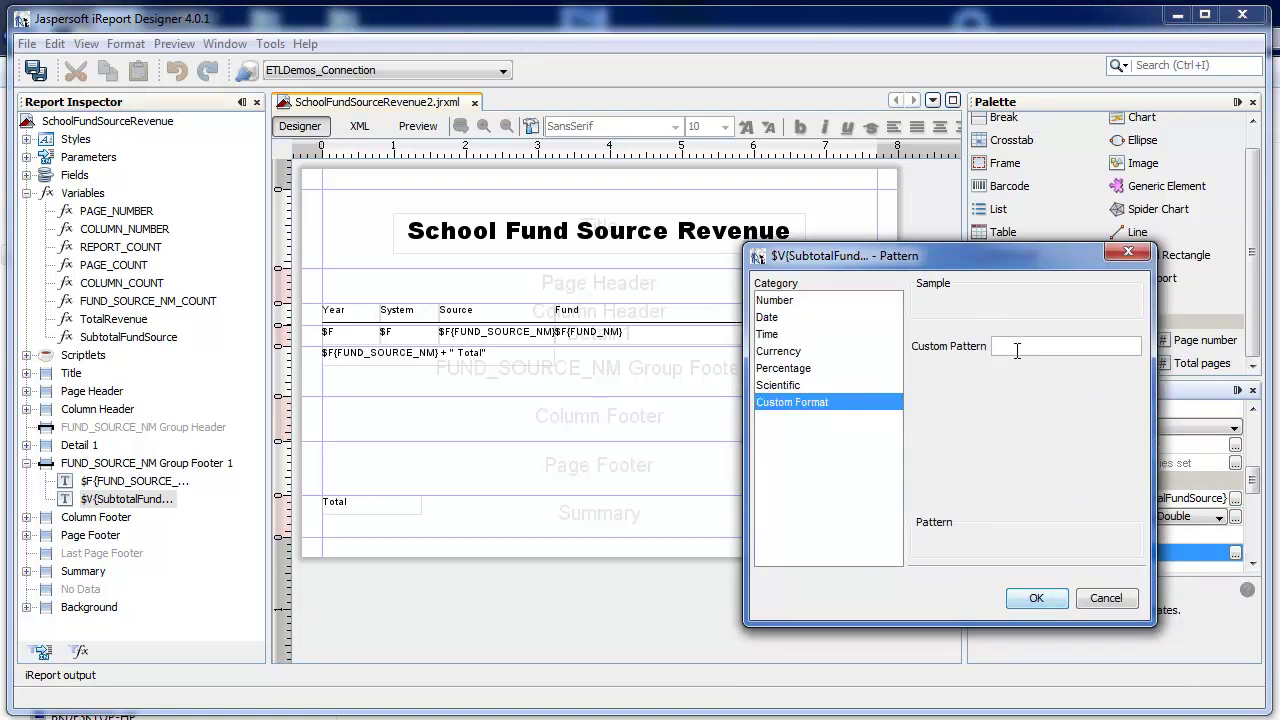
type("¤ #,##0.00;(¤ #,##0.00)")
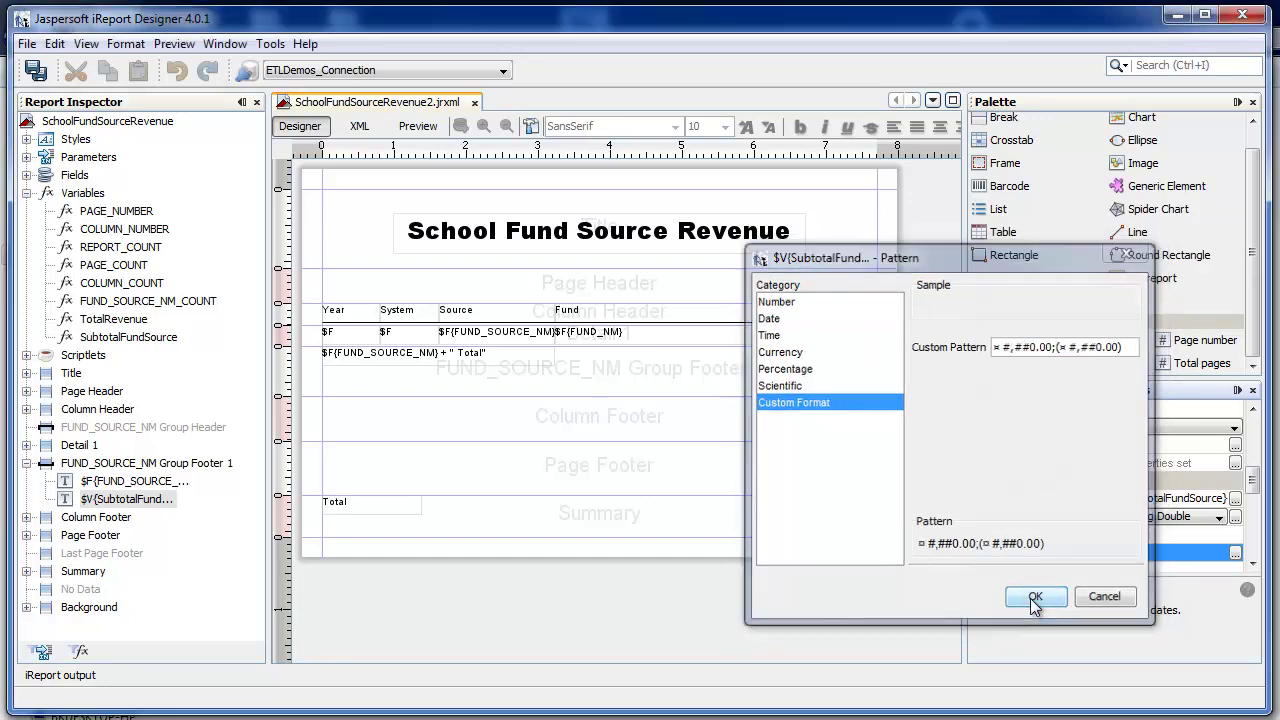
left_click(1036, 598)
left_click(1116, 535)
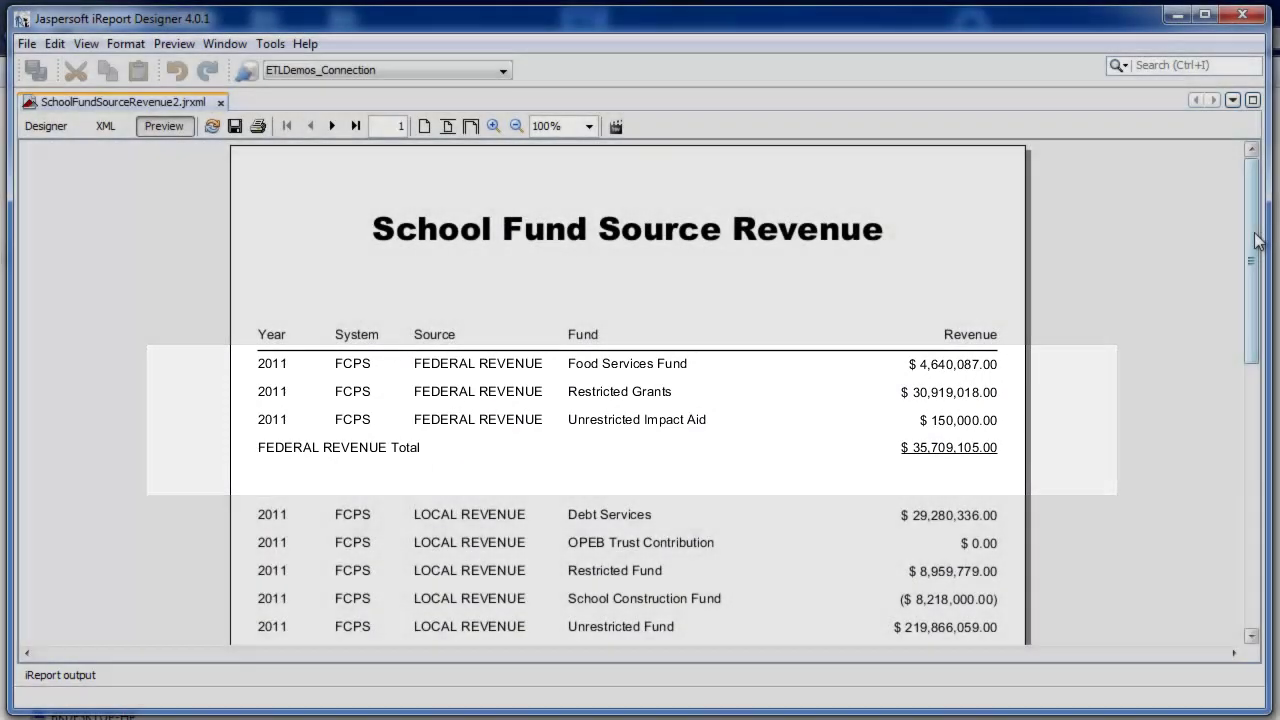
- Page through the preview to check the FEDERAL REVENUE Total of $ 35,709,105.00
left_click_drag(1257, 240, 1240, 343)
left_click(332, 125)
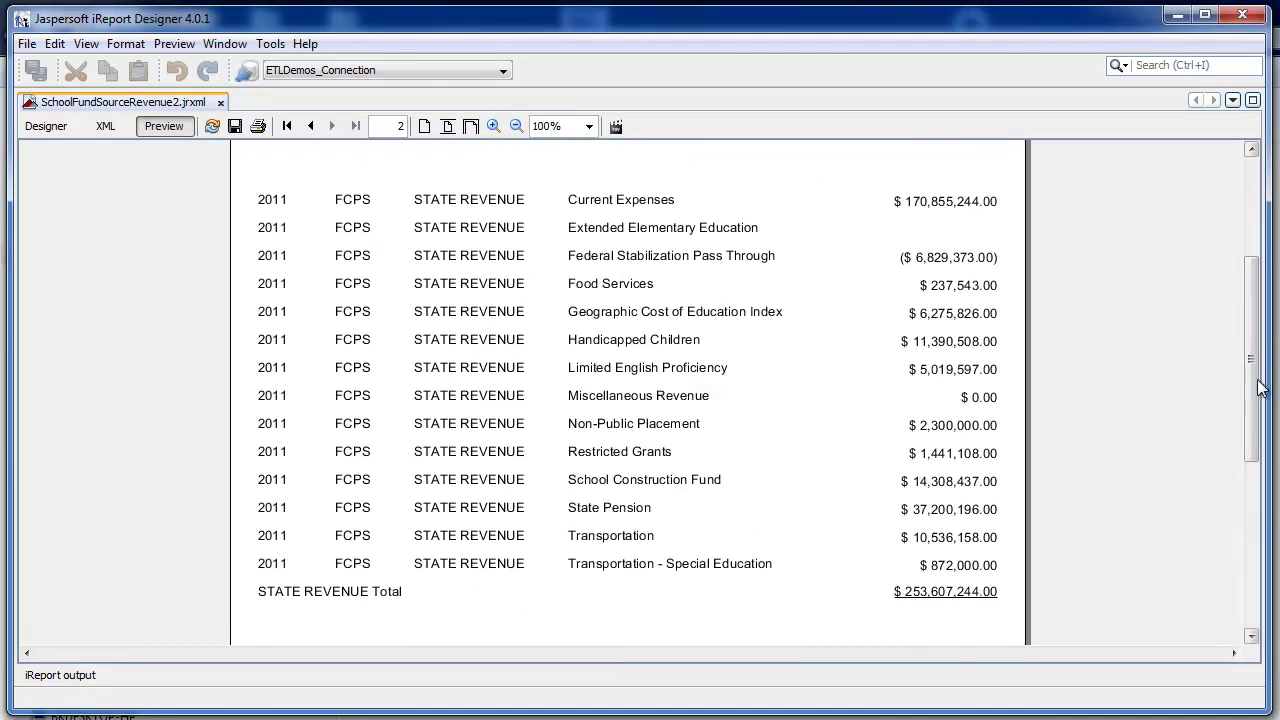
left_click_drag(1260, 389, 1261, 449)
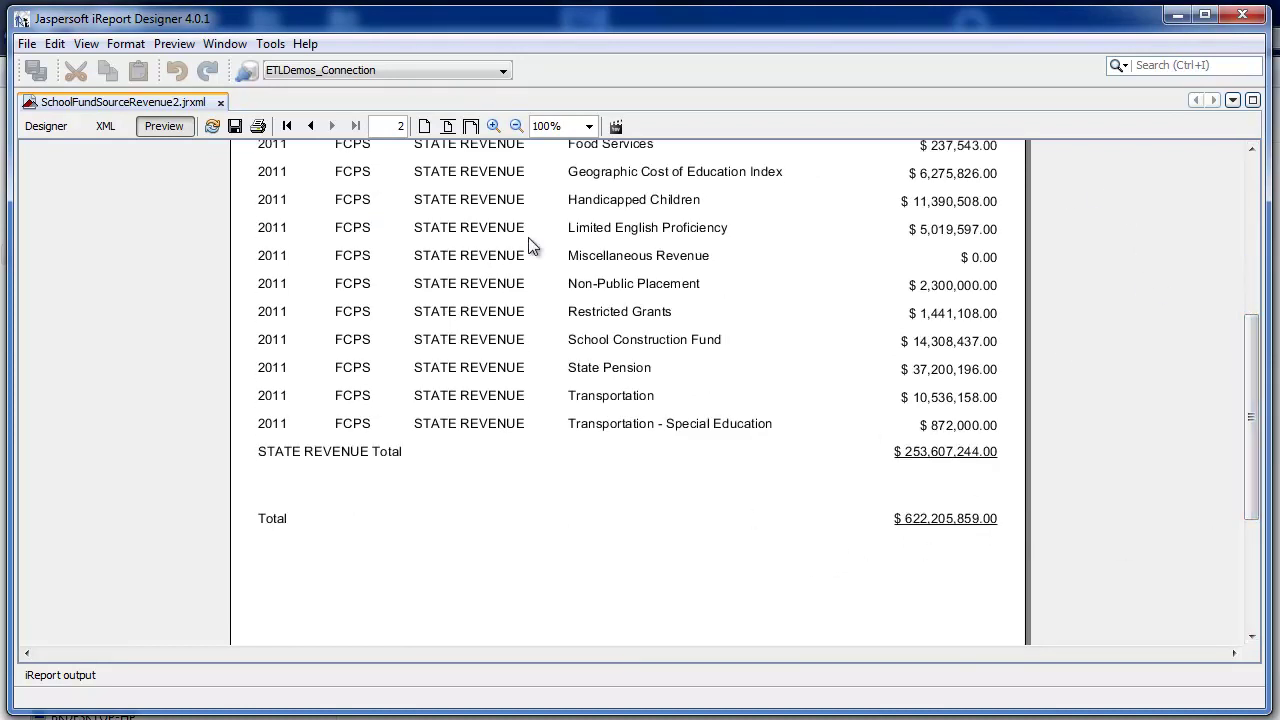
left_click(288, 126)
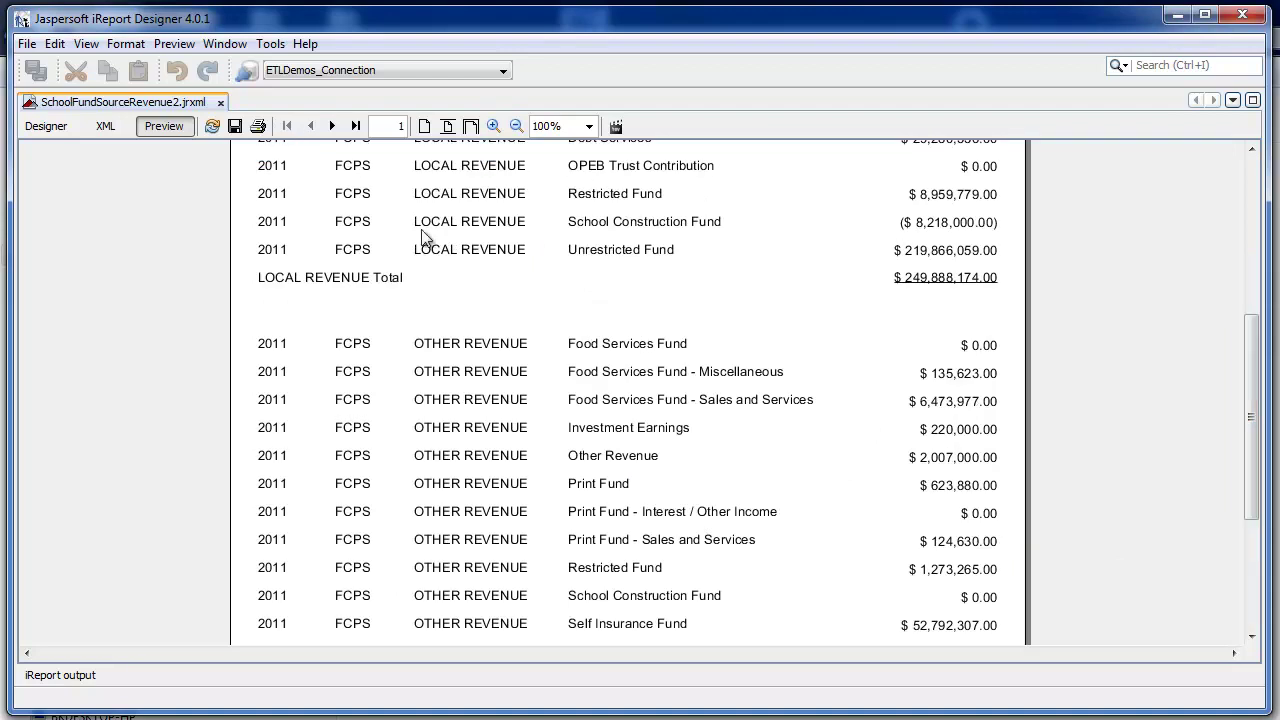
left_click_drag(1253, 413, 1248, 231)
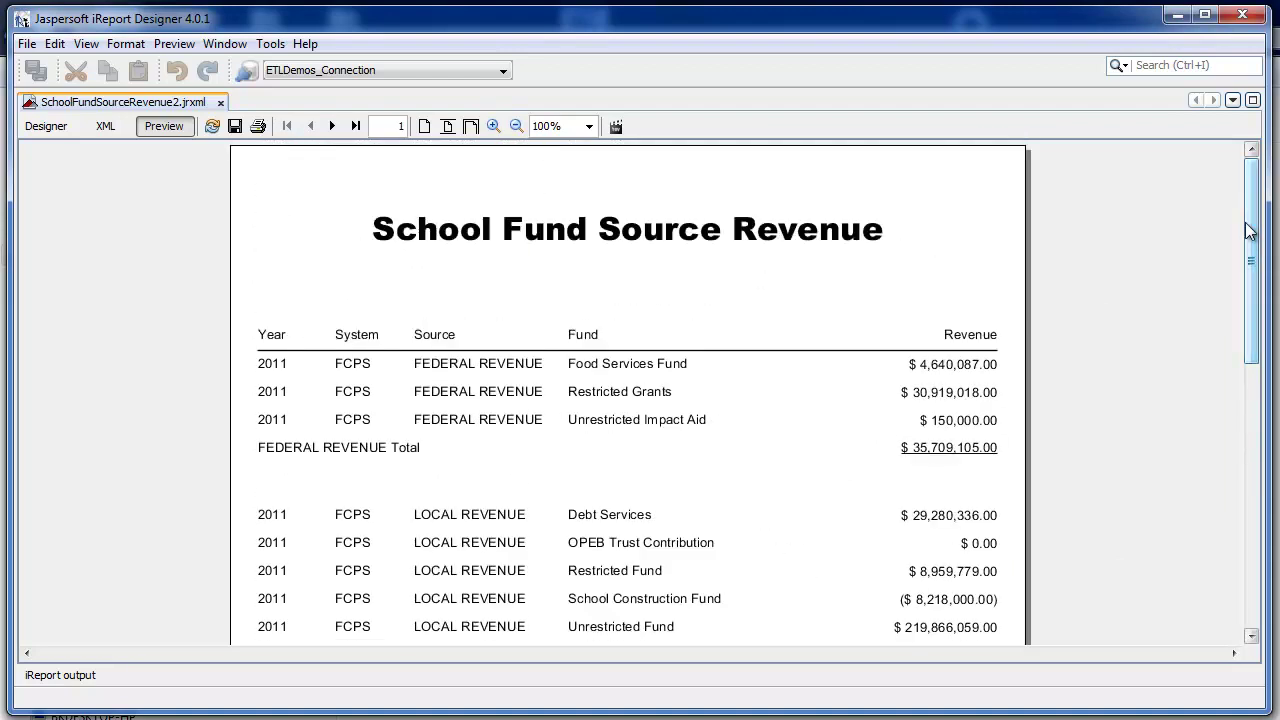